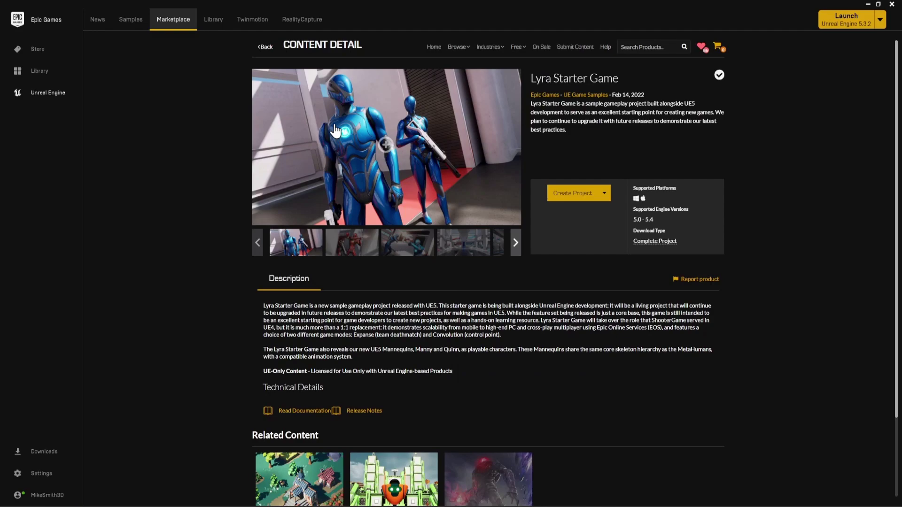
scroll(342, 128, down, 2)
scroll(511, 107, up, 2)
drag(550, 81, 627, 78)
click(627, 78)
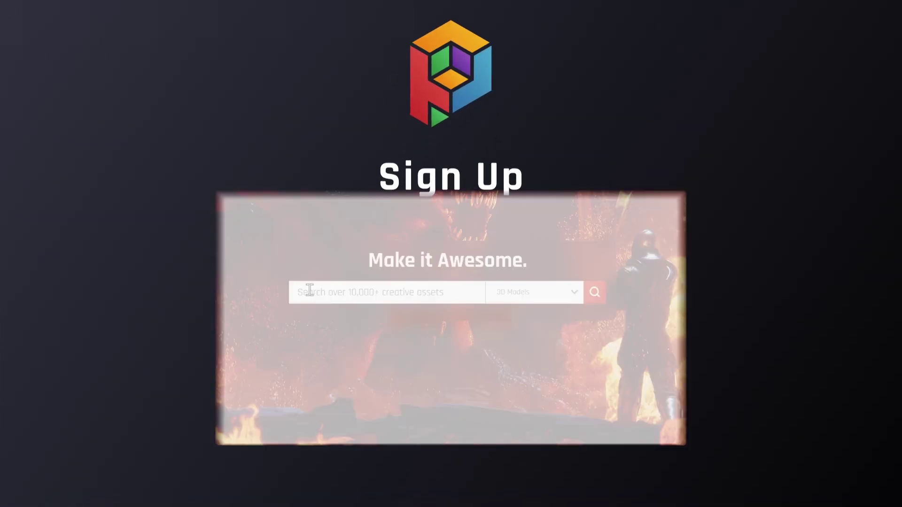
Step: Search the 3D assets for "soldier" and open the Male Scifi Armor download page with the Unreal 4.27 ZIP format chosen
text(SQ)
text(ldier)
key(Return)
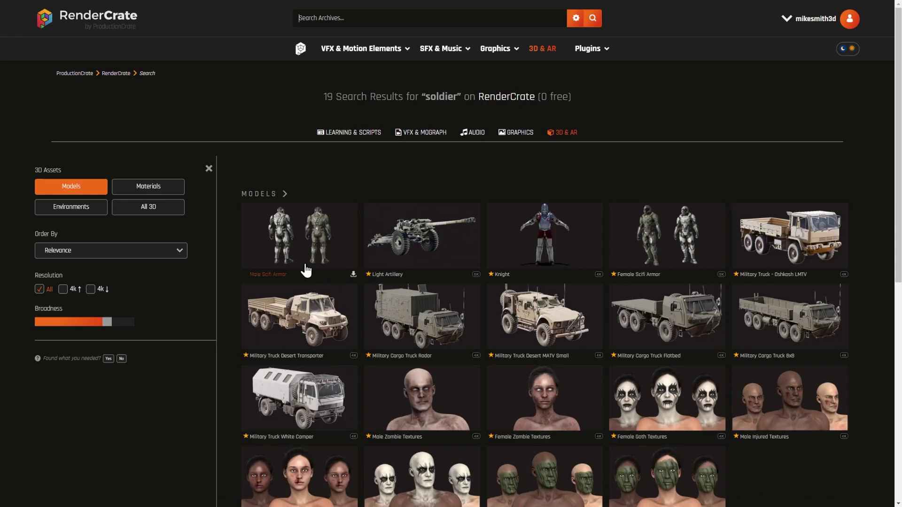
click(299, 241)
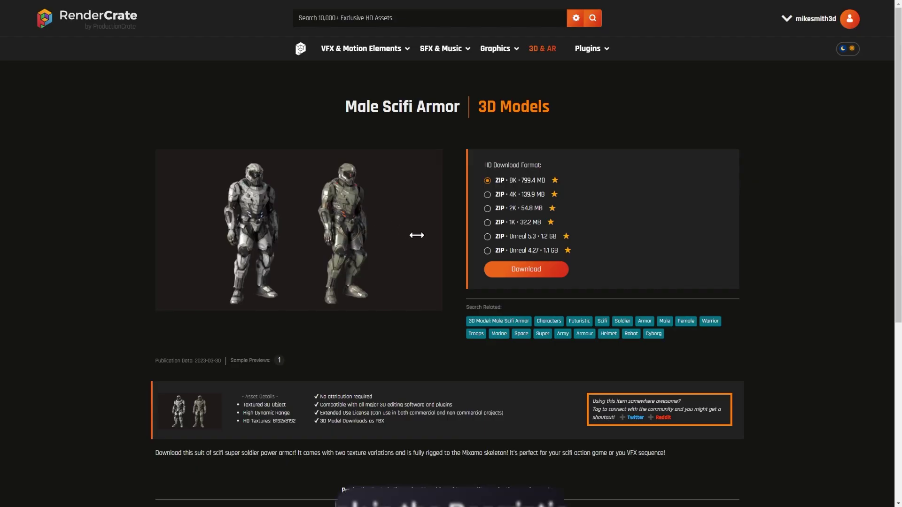
click(486, 252)
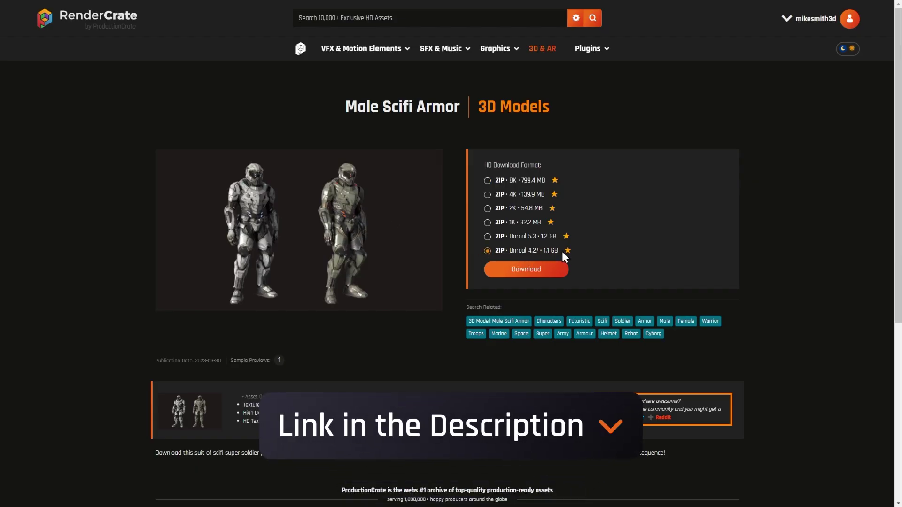
drag(562, 252, 498, 249)
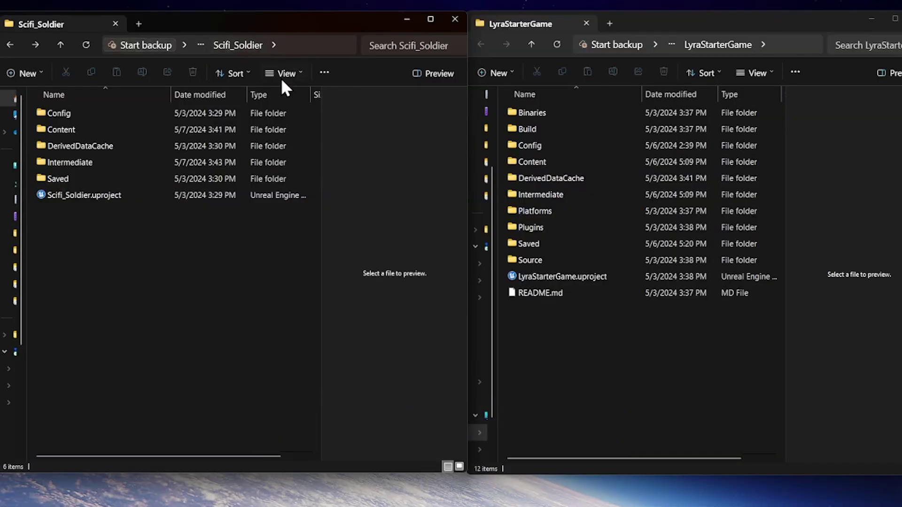
Step: Open the Content folder of the Scifi_Soldier project and locate the Scifi_Soldier asset folder inside it
double_click(58, 128)
click(51, 147)
drag(46, 146, 170, 218)
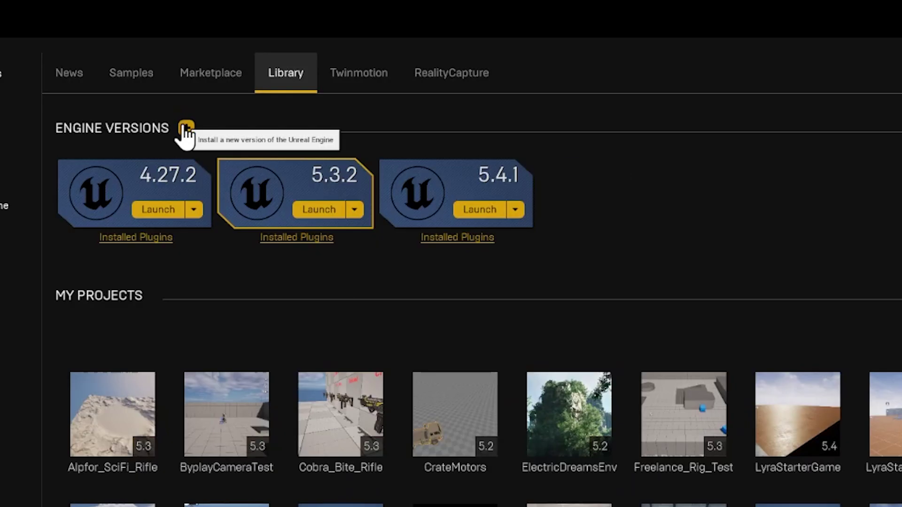
click(186, 128)
click(684, 176)
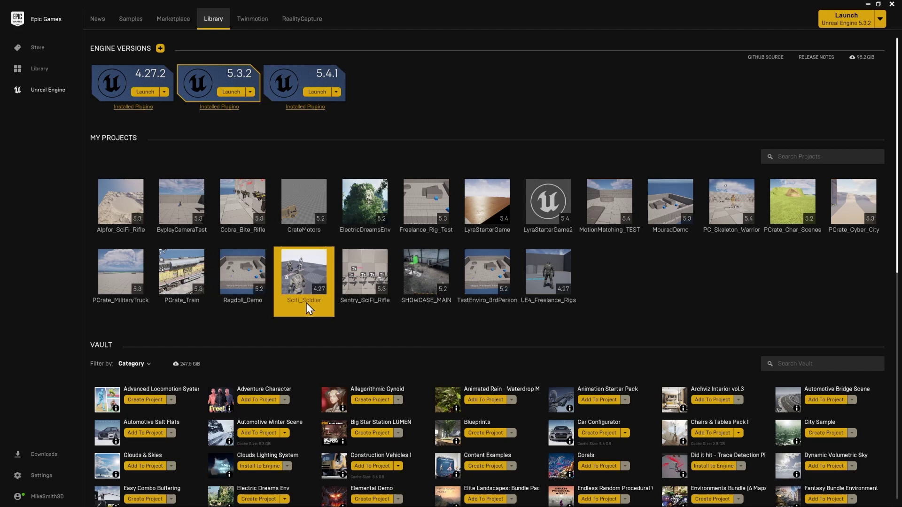
Step: Open the Scifi_Soldier project and start migrating its Scifi_Soldier folder with all the listed assets
mouse_move(316, 291)
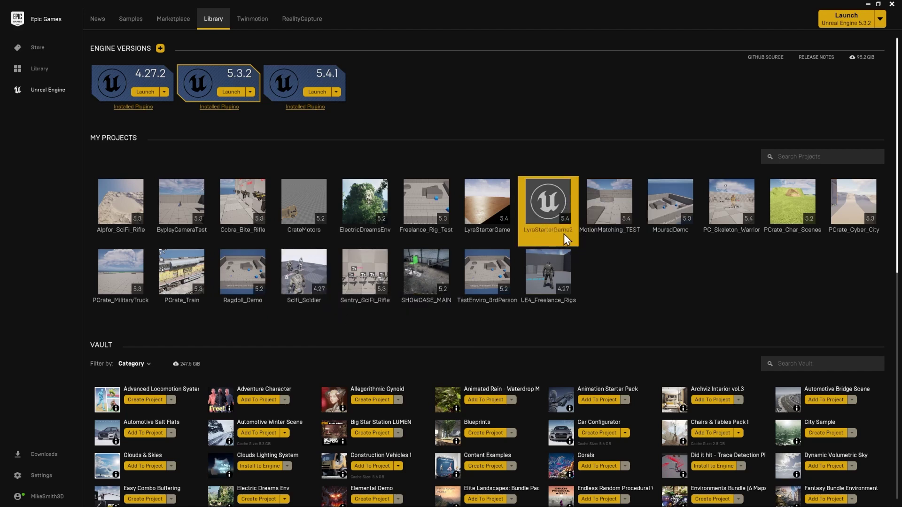
double_click(304, 262)
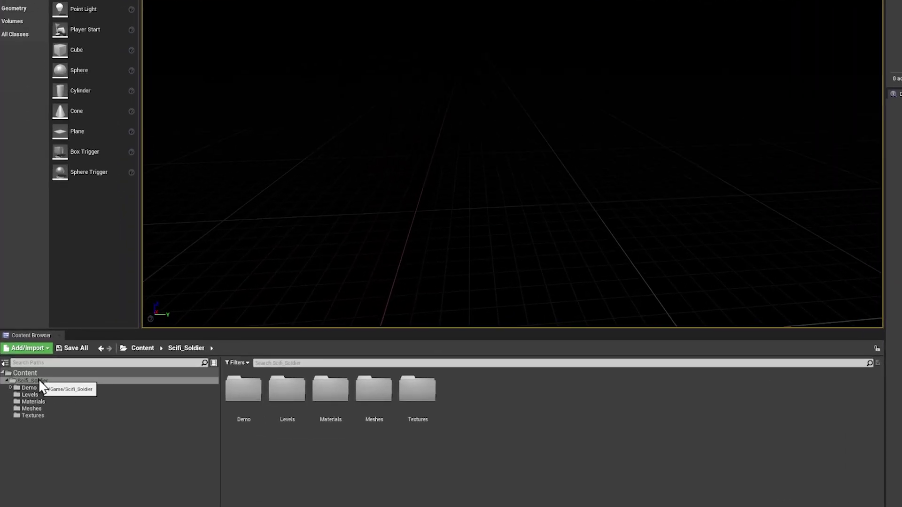
click(27, 395)
right_click(25, 394)
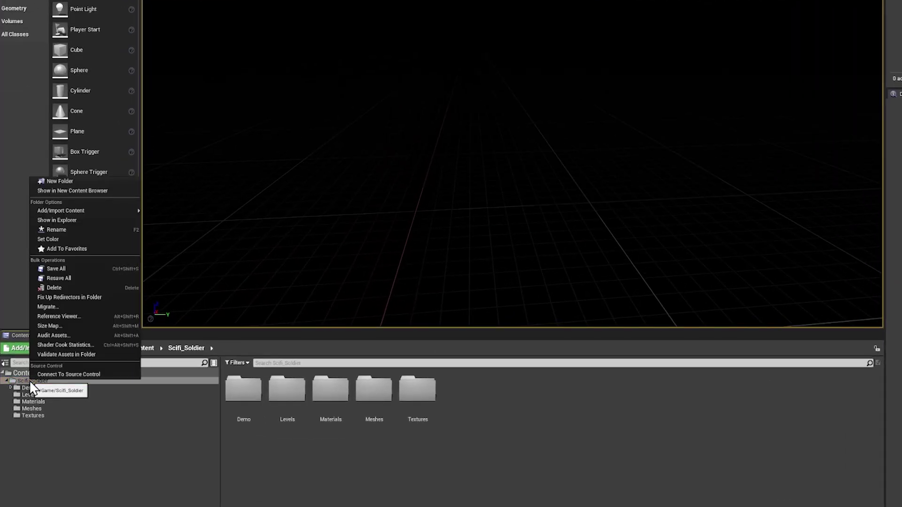
click(50, 307)
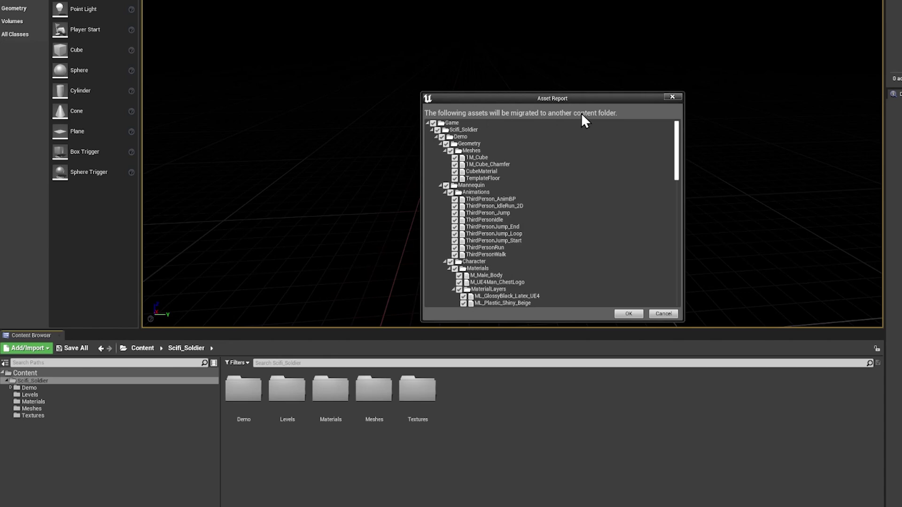
click(628, 313)
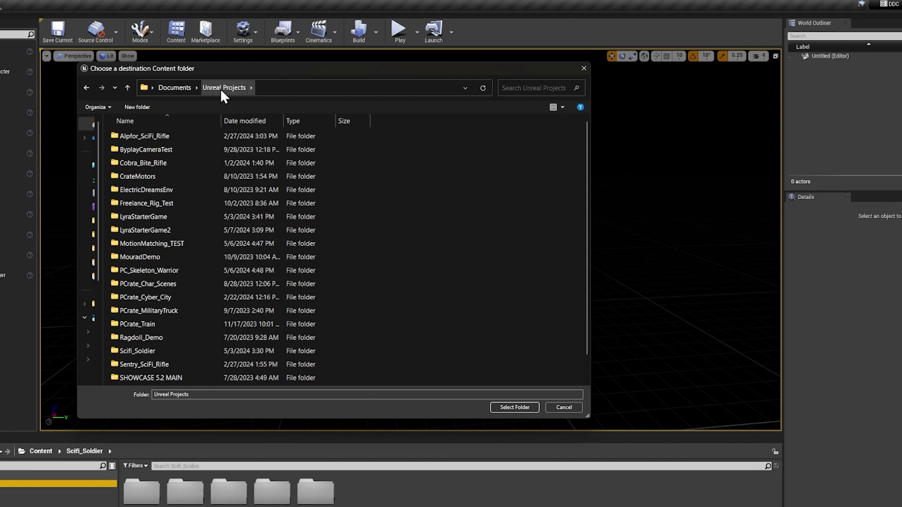
Step: Choose the Content folder of the LyraStarterGame2 project as the migration destination
click(139, 229)
double_click(139, 227)
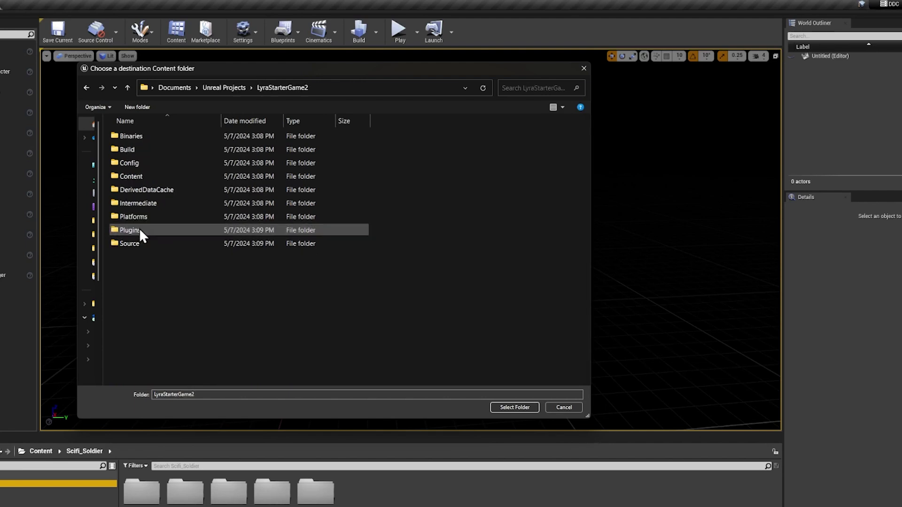
double_click(123, 177)
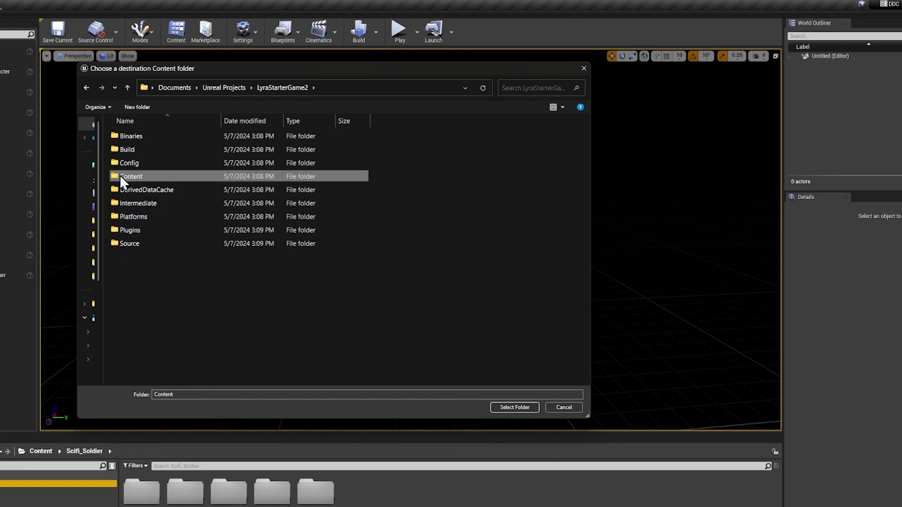
click(517, 407)
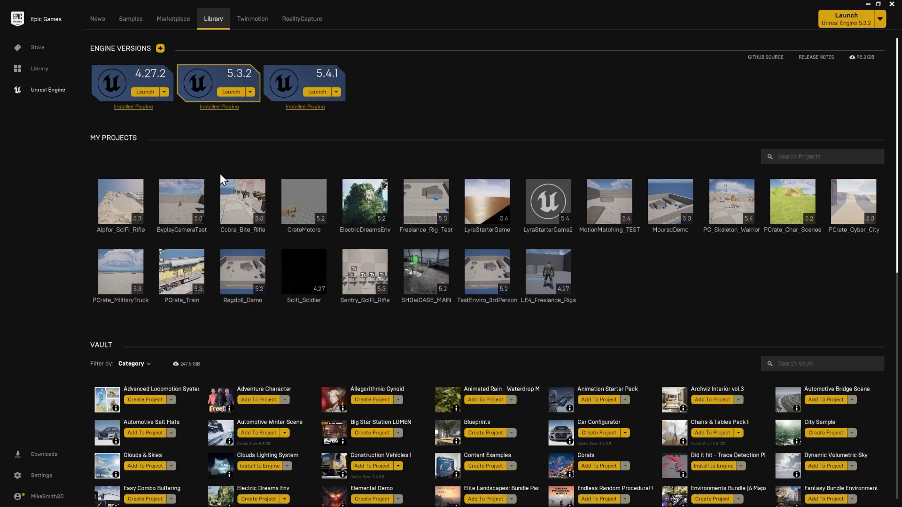
Step: Open the LyraStarterGame2 project and browse its content to the Meshes folder inside Scifi_Soldier
click(553, 193)
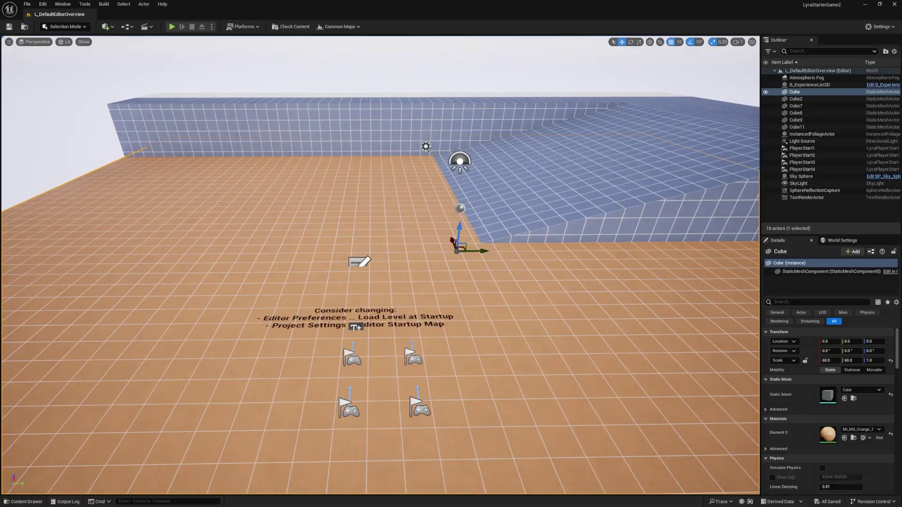
mouse_move(379, 263)
right_down()
mouse_move(395, 263)
mouse_move(366, 263)
right_up()
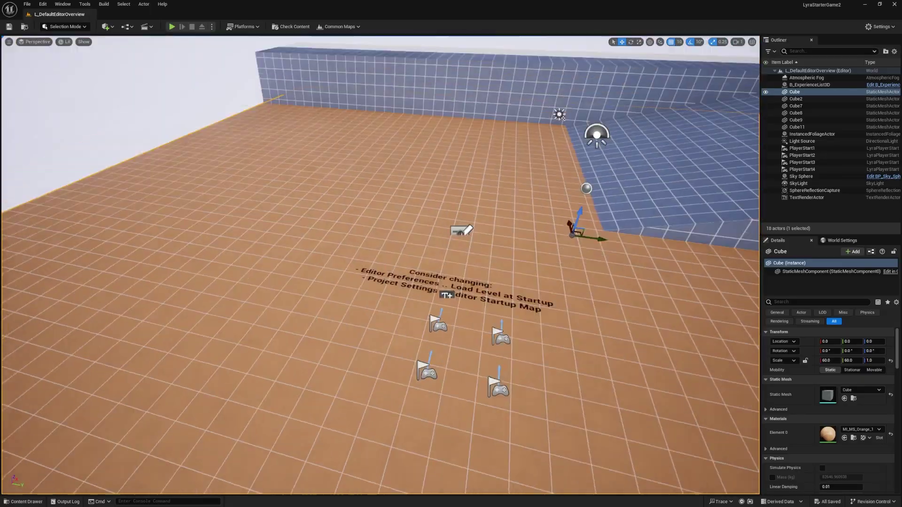
right_drag(434, 300, 434, 275)
key(ctrl+space)
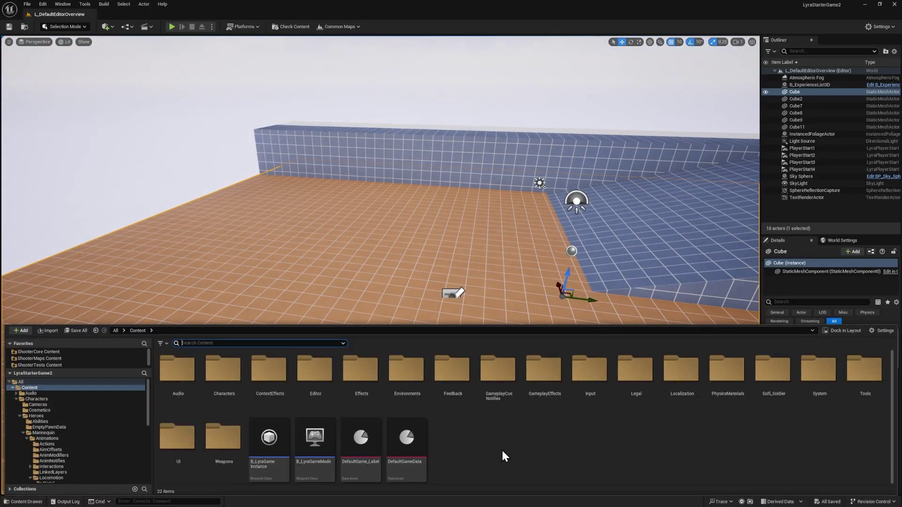
click(778, 366)
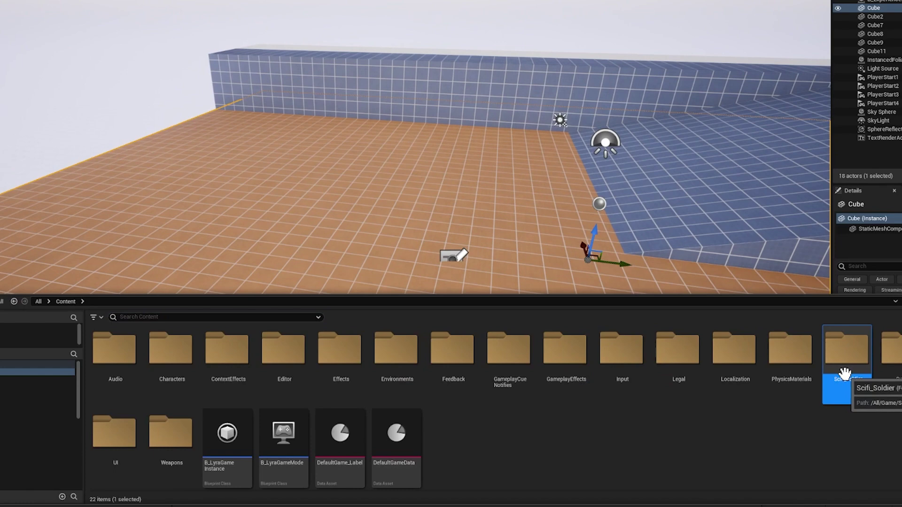
double_click(843, 345)
double_click(275, 348)
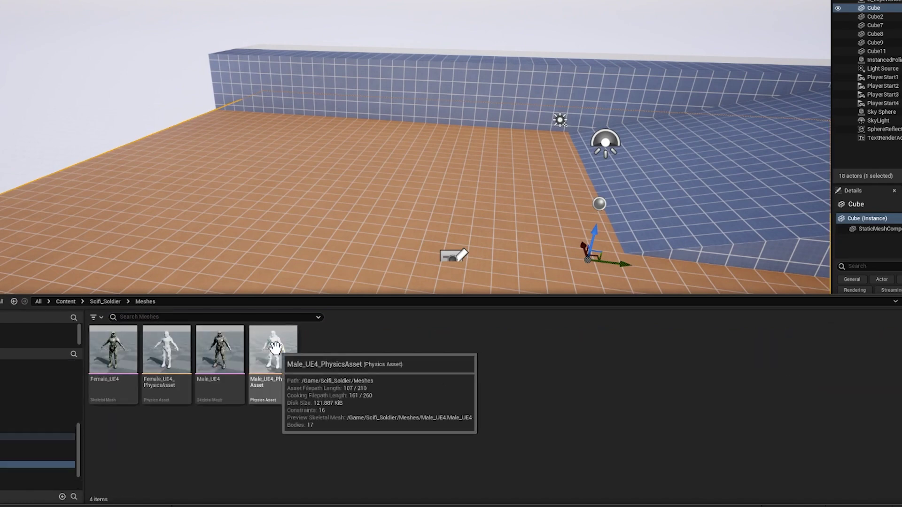
Step: Assign the SK_Mannequin_Skeleton from the Characters/Heroes path to the Male_UE4 skeletal mesh, filtering the skeletons by "ue4"
right_click(217, 355)
mouse_move(291, 117)
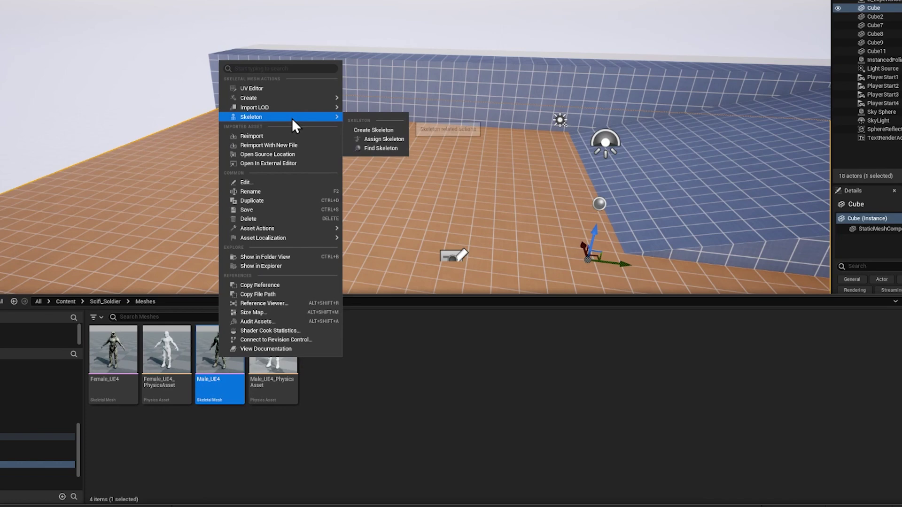
click(375, 140)
text(ue4)
drag(362, 146, 23, 146)
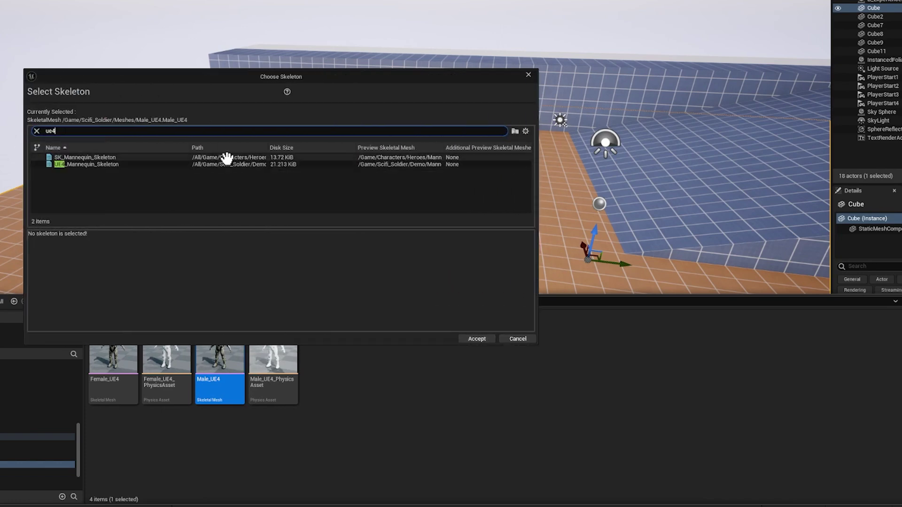
click(221, 158)
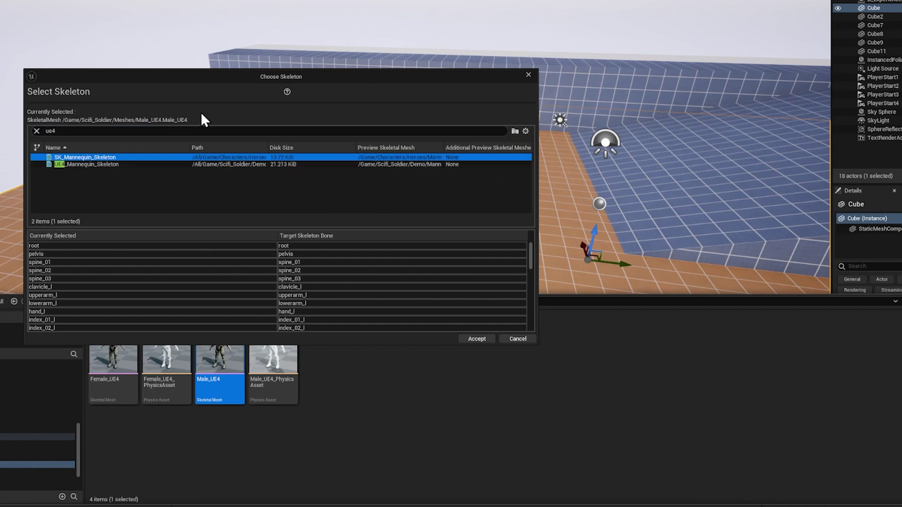
click(479, 337)
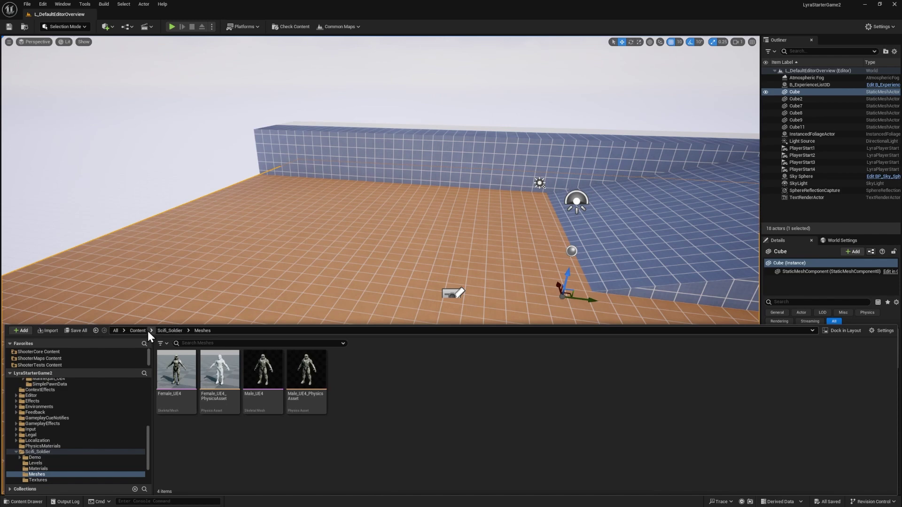
Step: Duplicate the B_TinplateUE4 blueprint in the Characters/Cosmetics folder and name the copy B_ScifiArmor
click(137, 330)
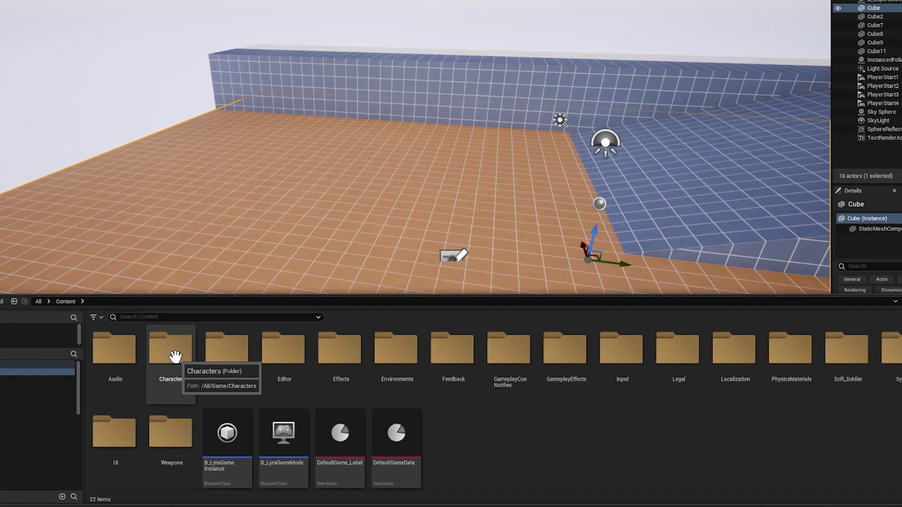
double_click(223, 369)
double_click(164, 349)
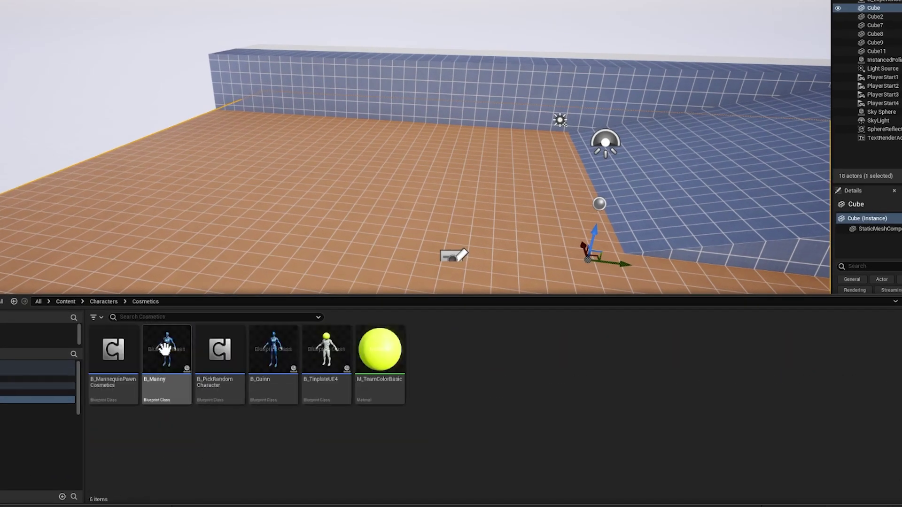
click(326, 362)
mouse_move(318, 388)
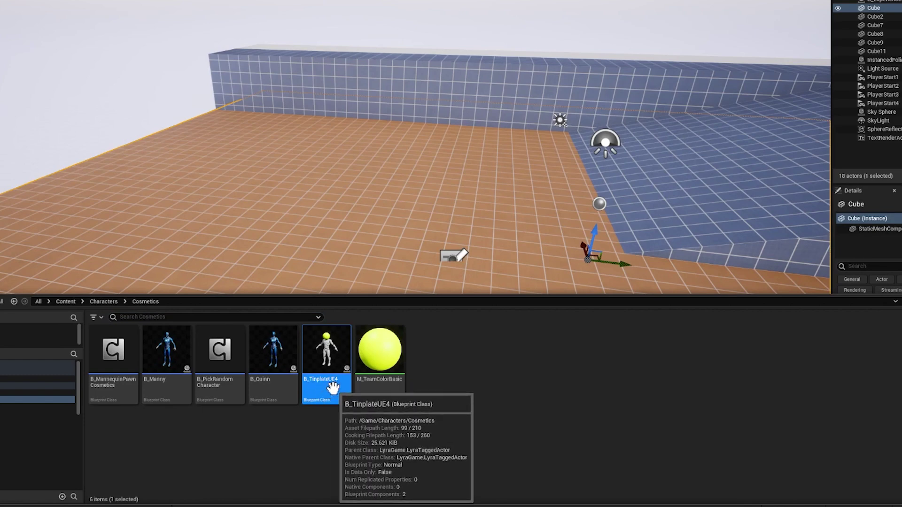
right_click(325, 350)
click(361, 195)
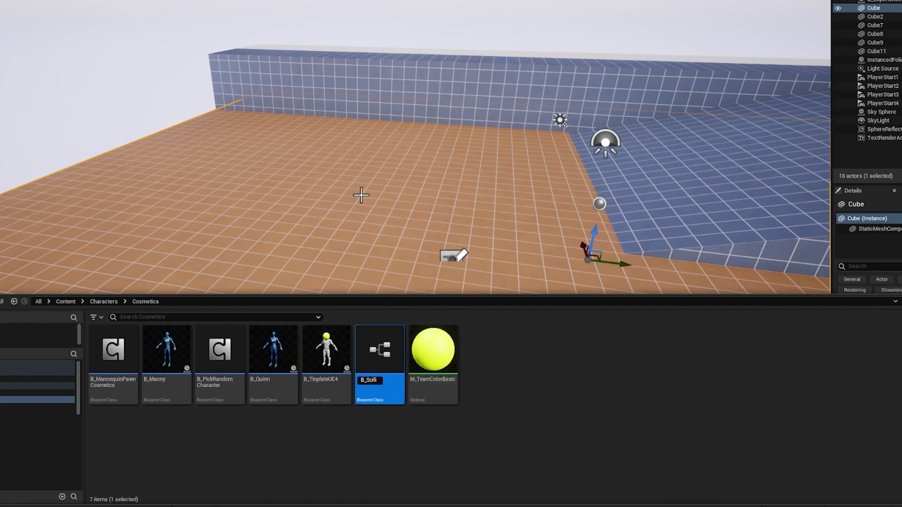
text(B_ScifiArmor)
key(Return)
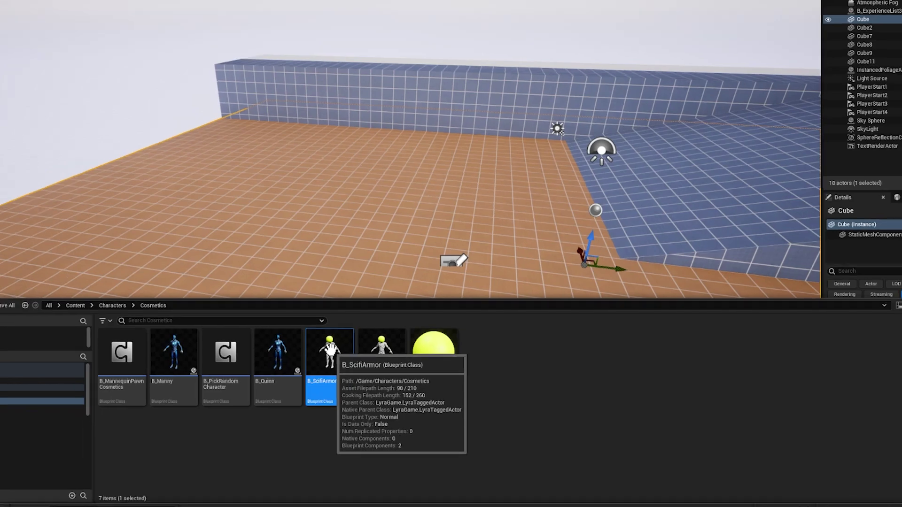
Step: Open the B_ScifiArmor blueprint and delete the yellow Sphere head component in its viewport
double_click(330, 348)
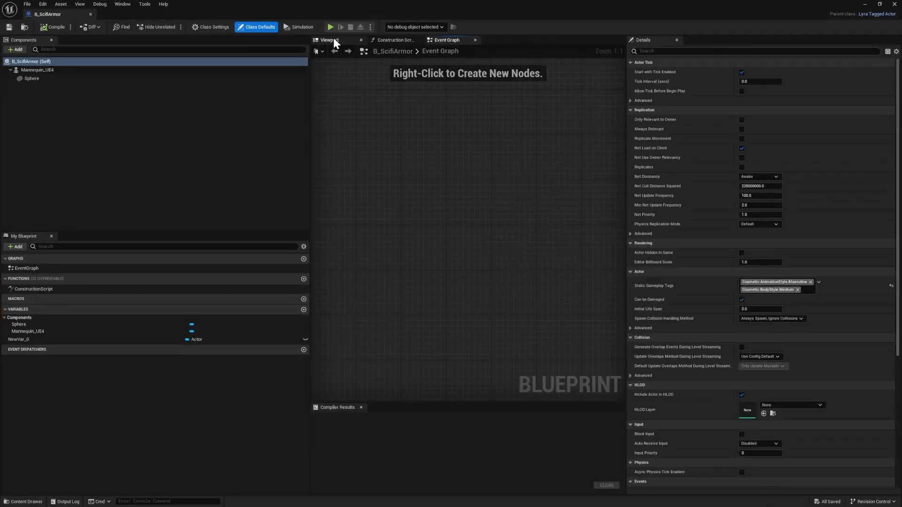
click(337, 40)
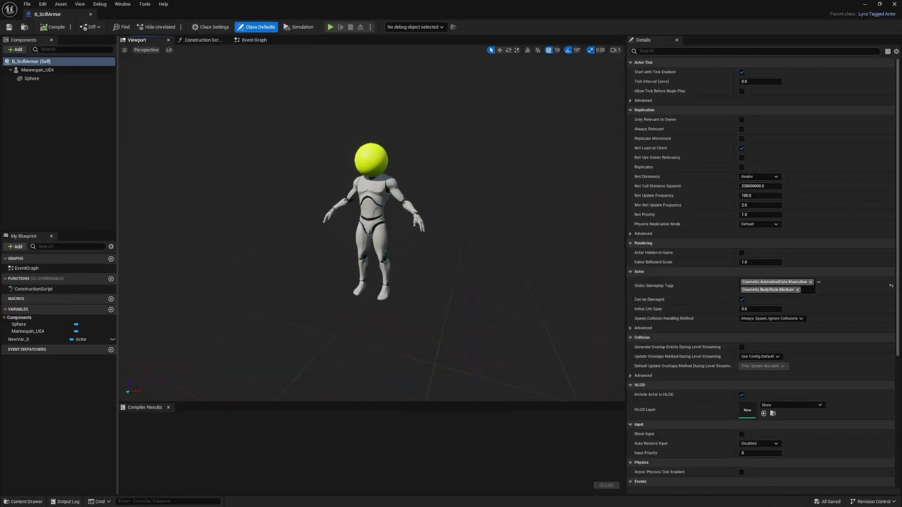
click(375, 158)
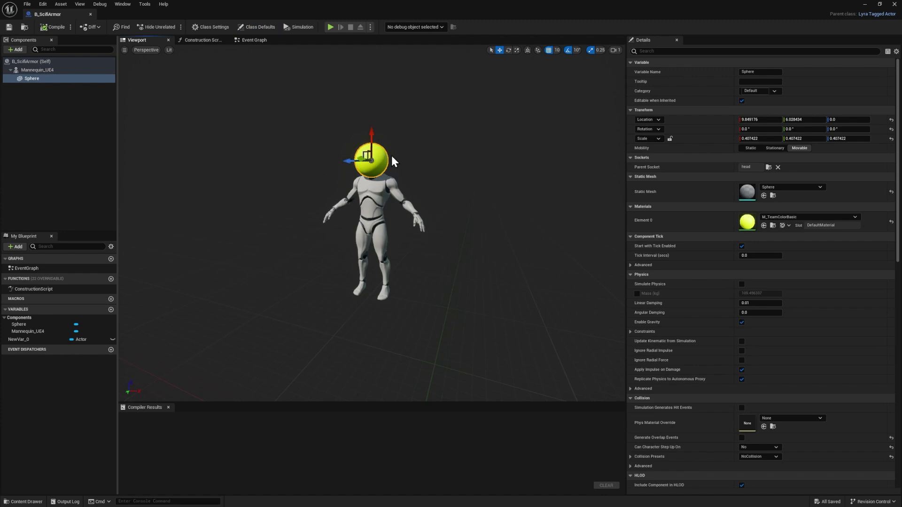
key(Delete)
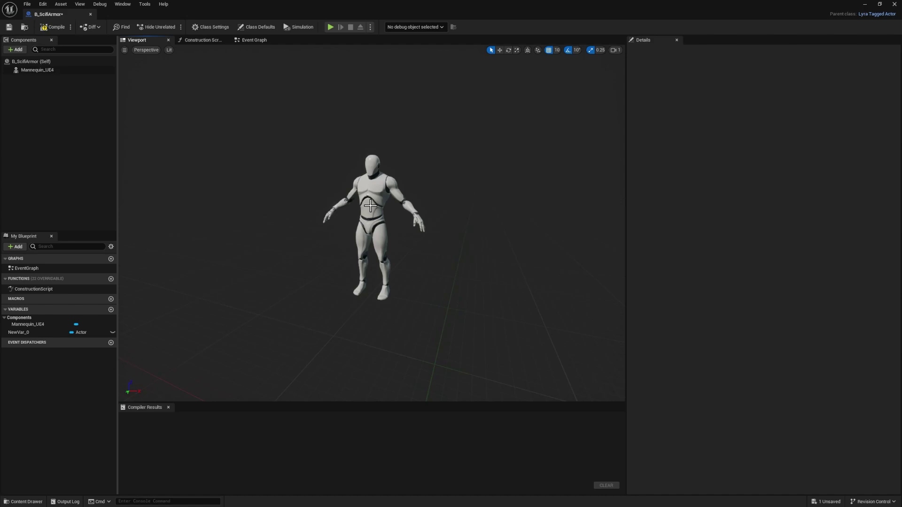
Step: Set the Mannequin_UE4 component's skeletal mesh to Male_UE4, switching briefly to Female_UE4 and back to refresh the preview
click(370, 205)
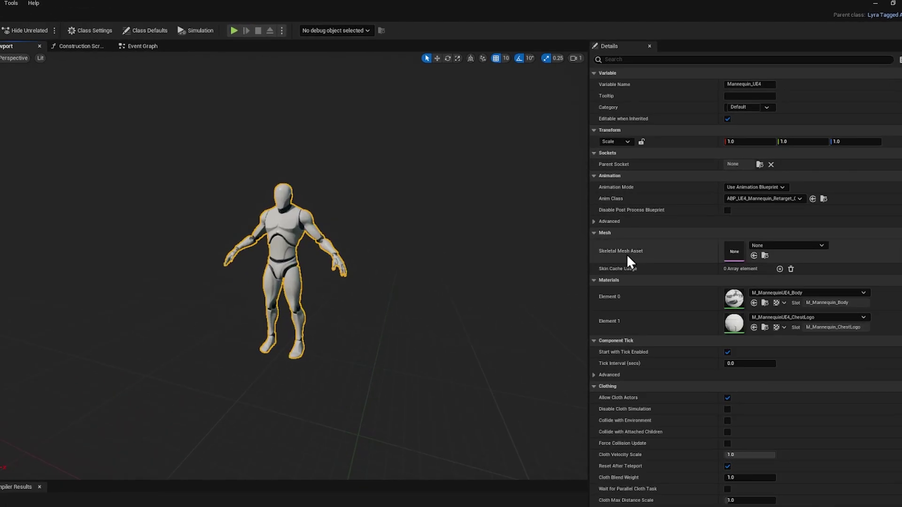
click(787, 245)
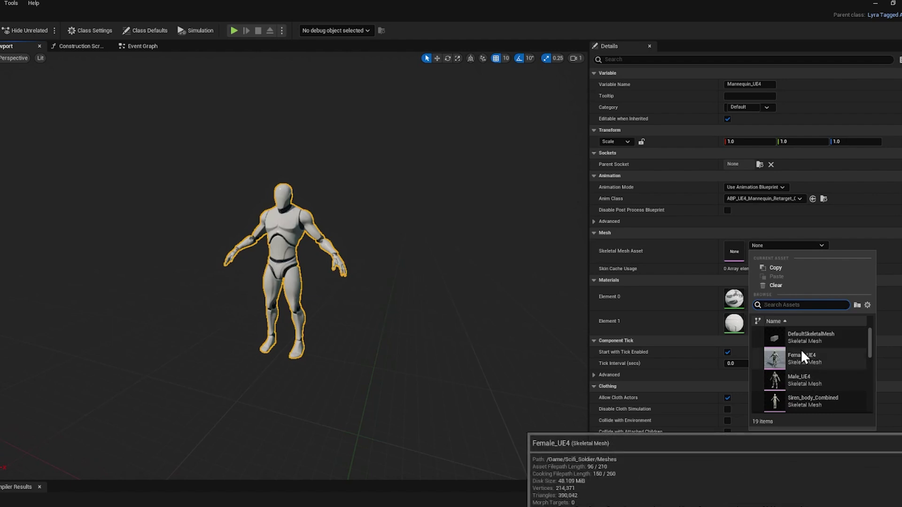
click(799, 380)
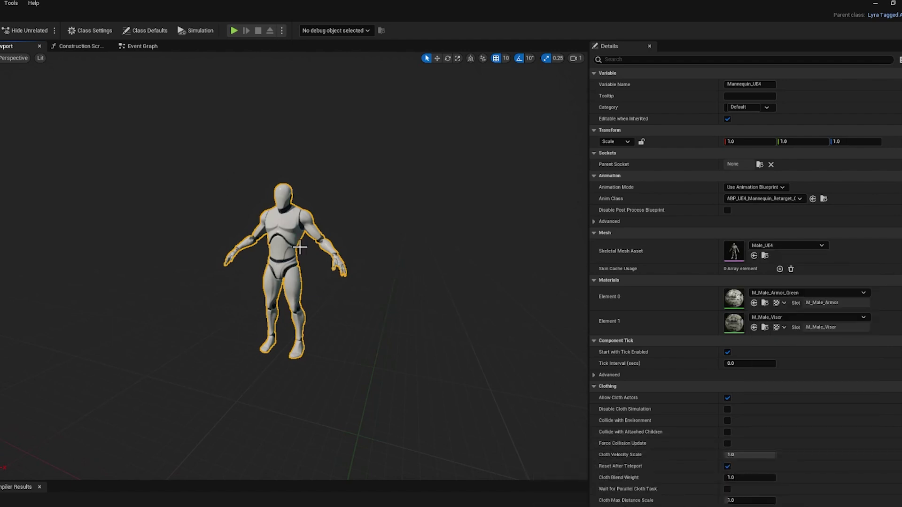
click(792, 244)
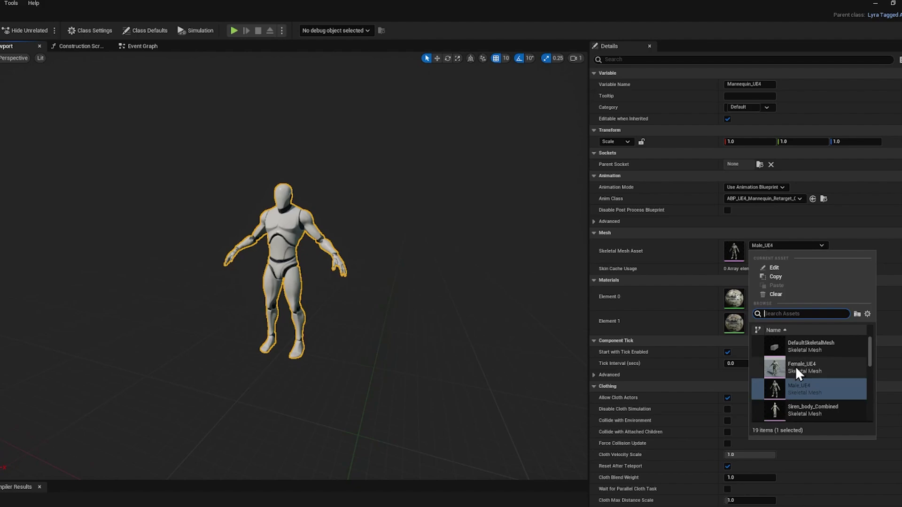
click(796, 369)
click(799, 246)
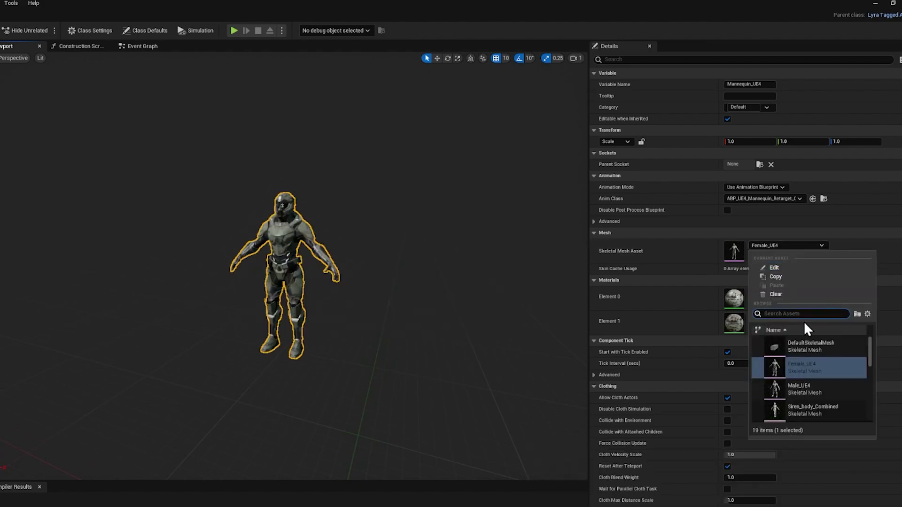
click(805, 389)
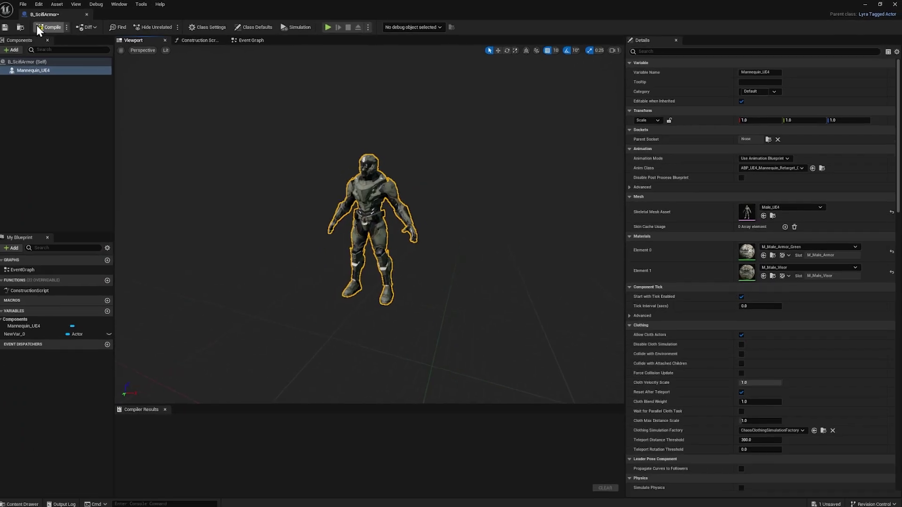
Step: Compile and save the B_ScifiArmor blueprint and close its editor
click(43, 28)
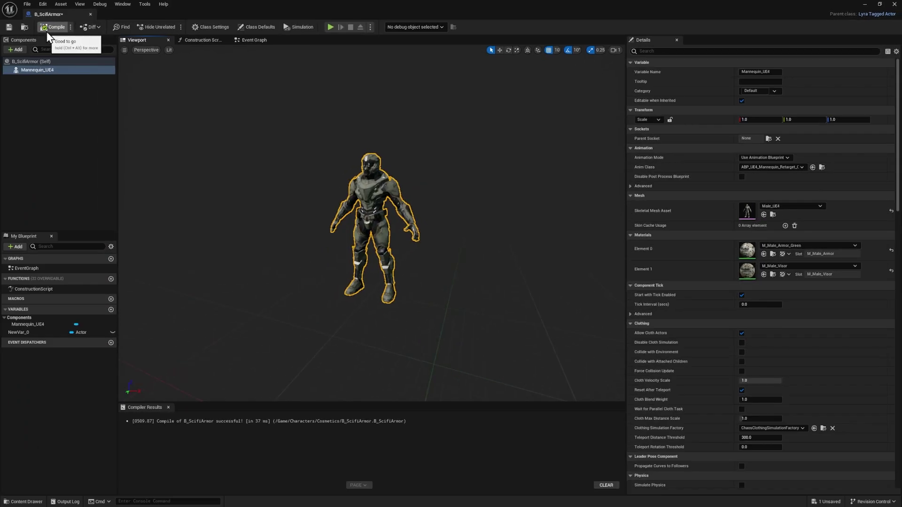
click(8, 28)
click(894, 4)
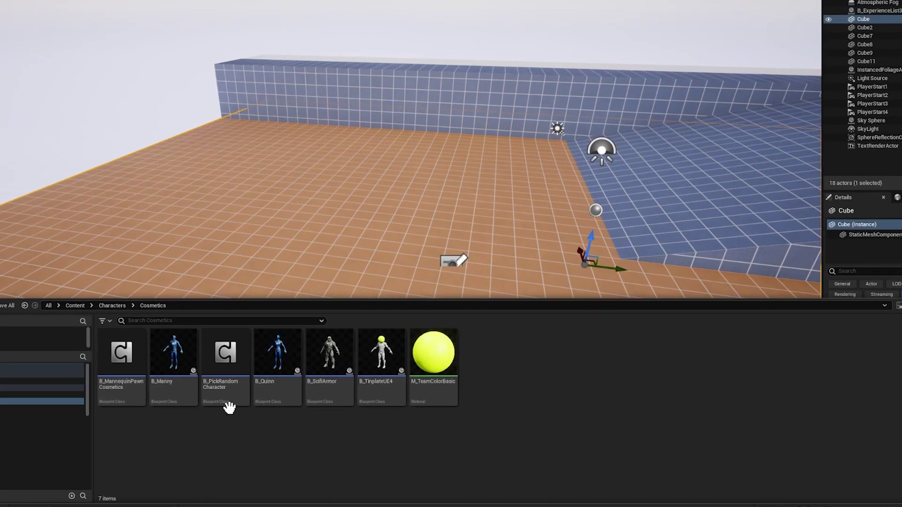
Step: Open the B_PickRandomCharacter blueprint and disconnect the Select node from the New Part Class input of Add Character Part
double_click(234, 368)
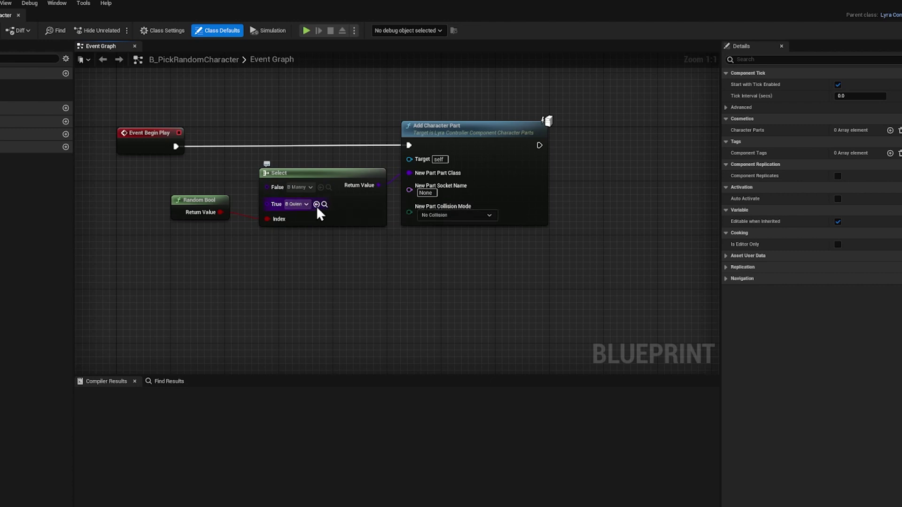
drag(329, 178, 316, 192)
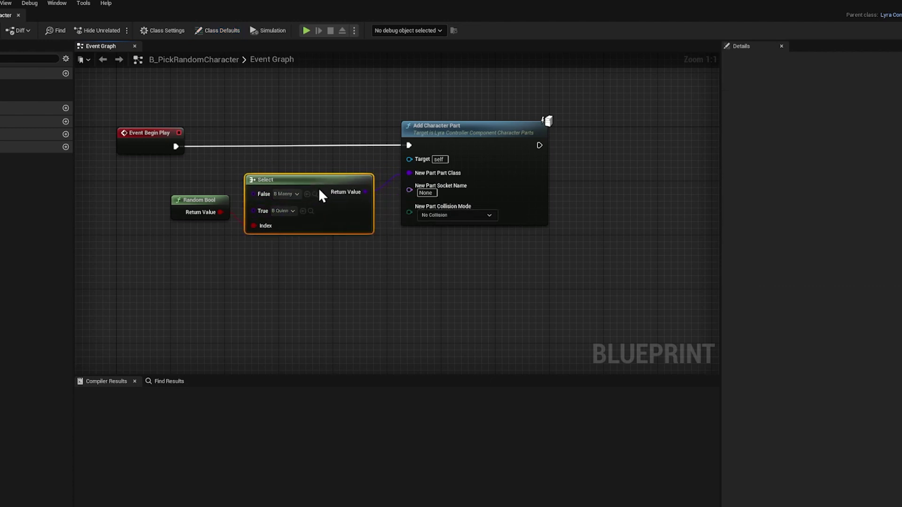
drag(409, 173, 412, 178)
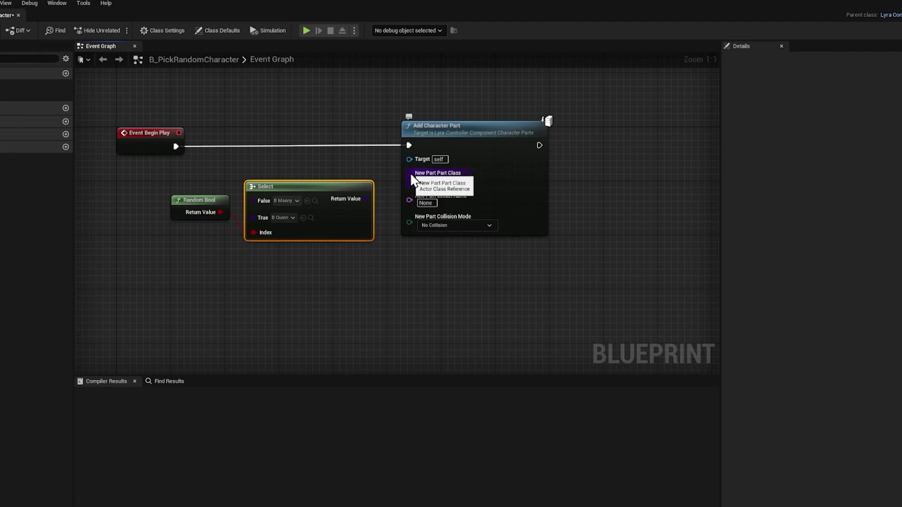
Step: Set the New Part Class of Add Character Part to B_ScifiArmor, and compile and save the blueprint
click(447, 182)
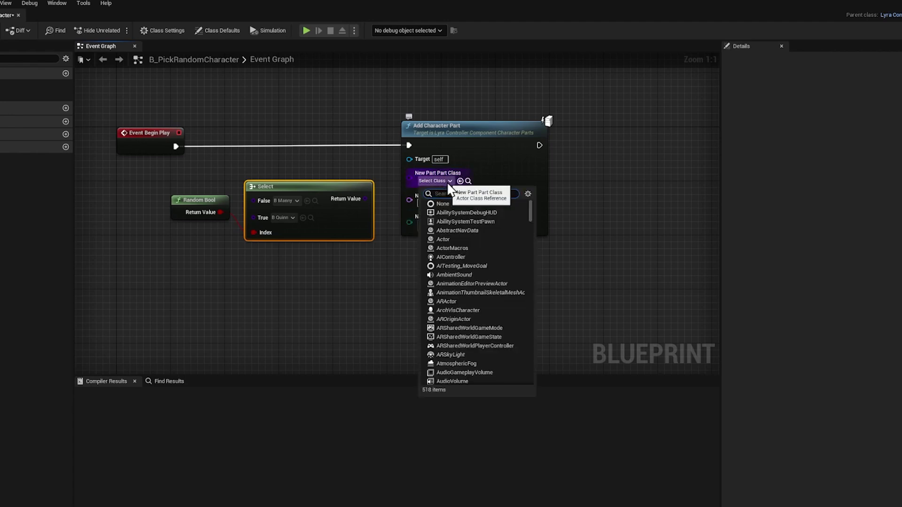
text(B_scifi)
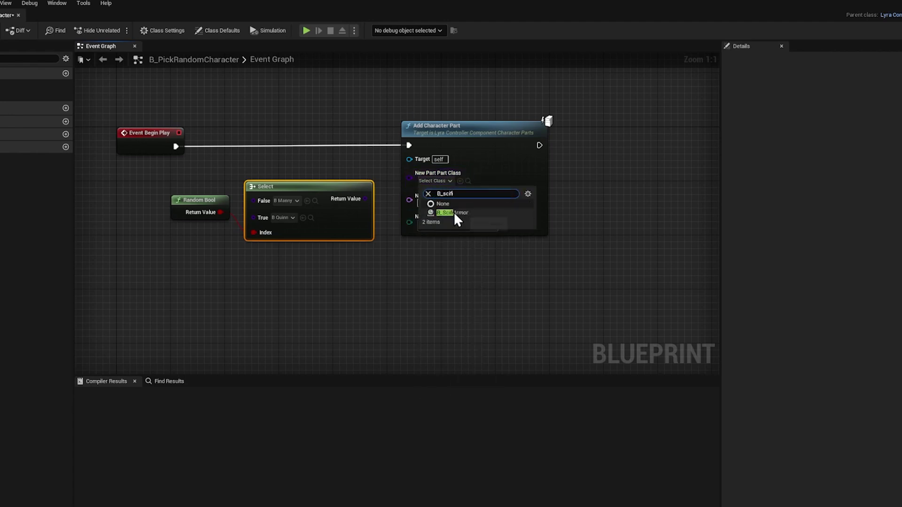
click(453, 213)
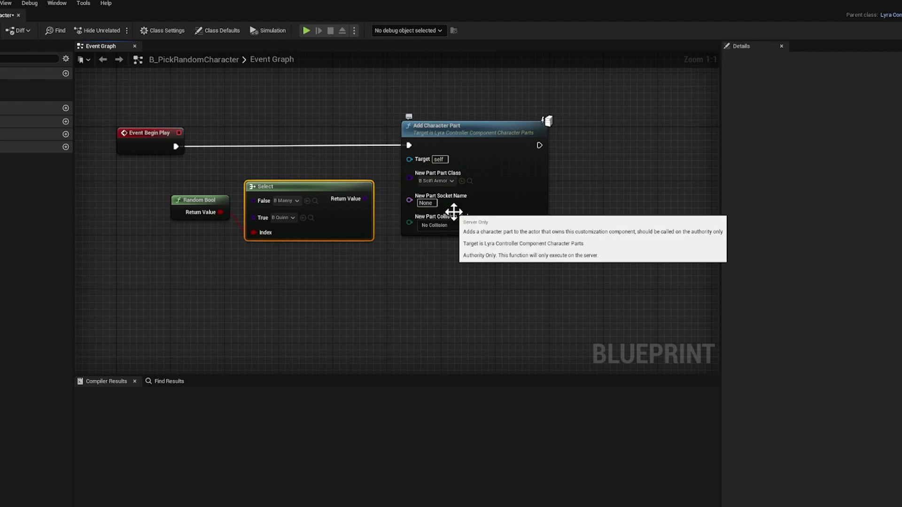
click(50, 27)
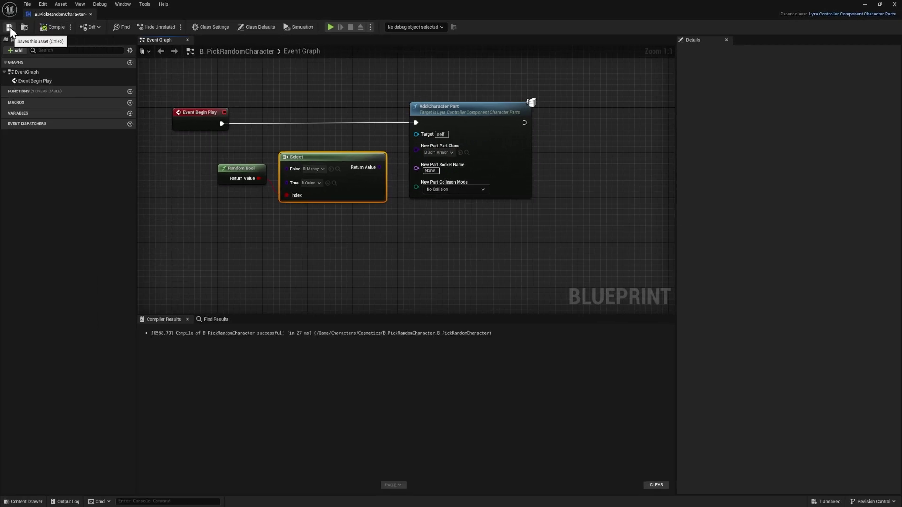
click(9, 28)
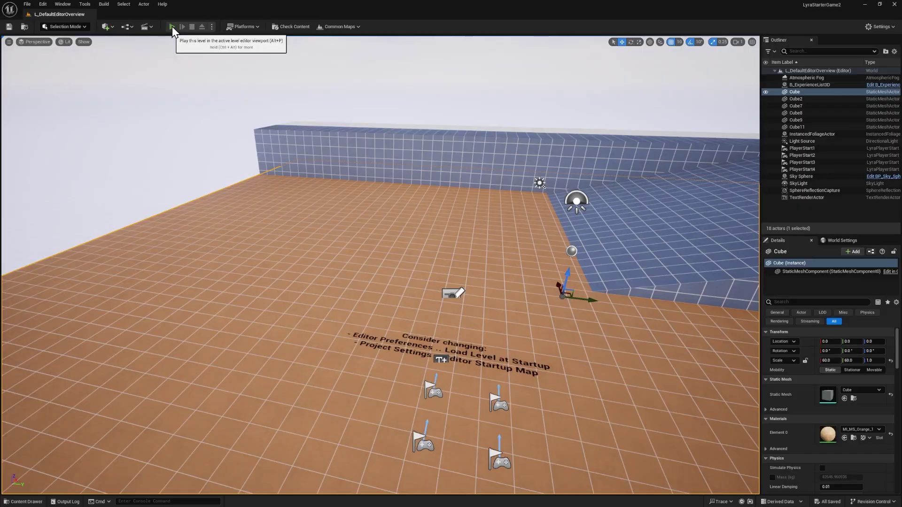
Step: Play the level in the editor and move the pawn into the Convolution Control teleporter
click(172, 27)
key(w)
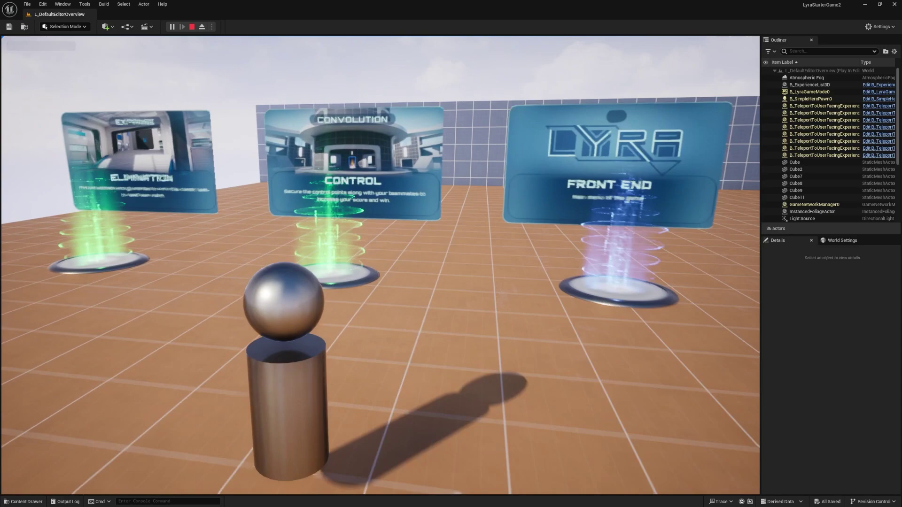
key(w)
key(a)
key(d)
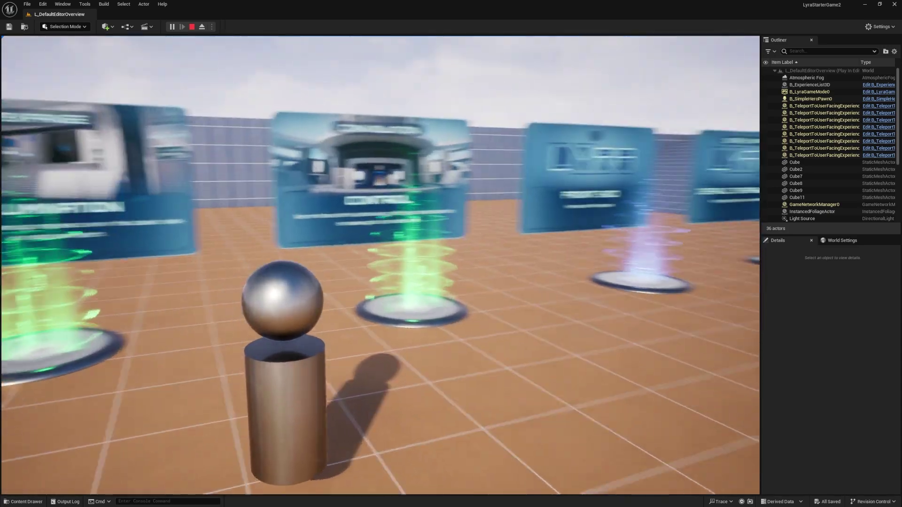
key(w)
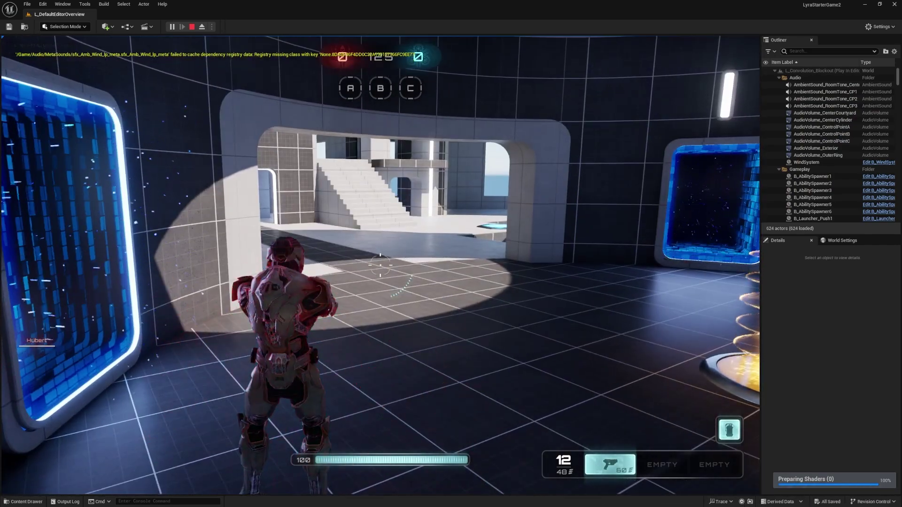
Step: Test the armored character in the Control match by running and shooting, and stop the play session
key(w)
key(w)
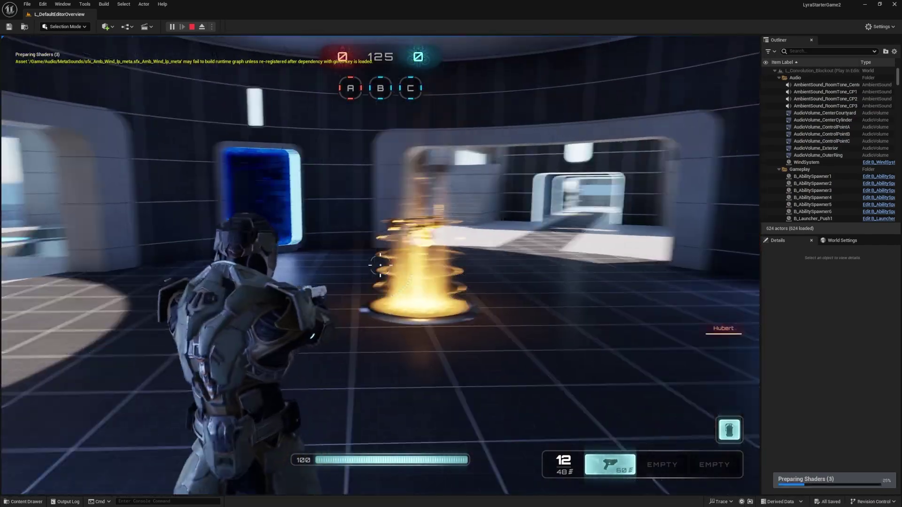
key(w)
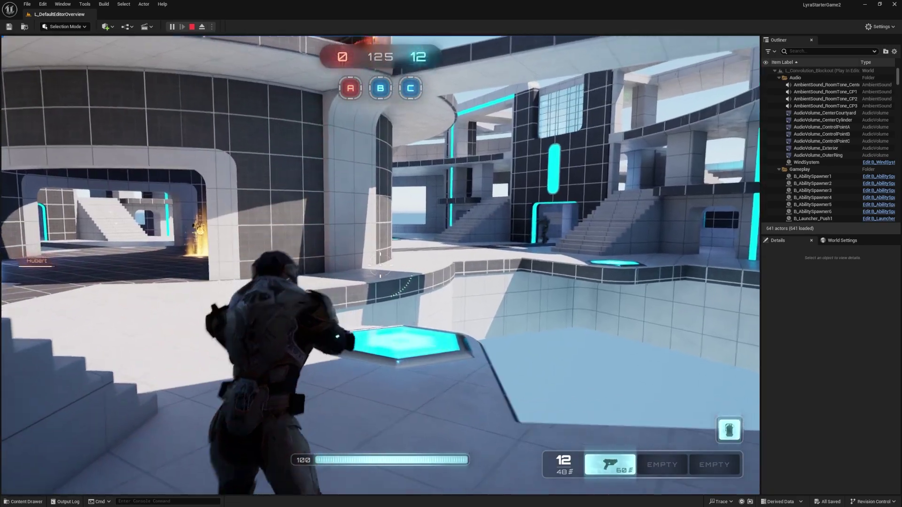
key(w)
click(380, 265)
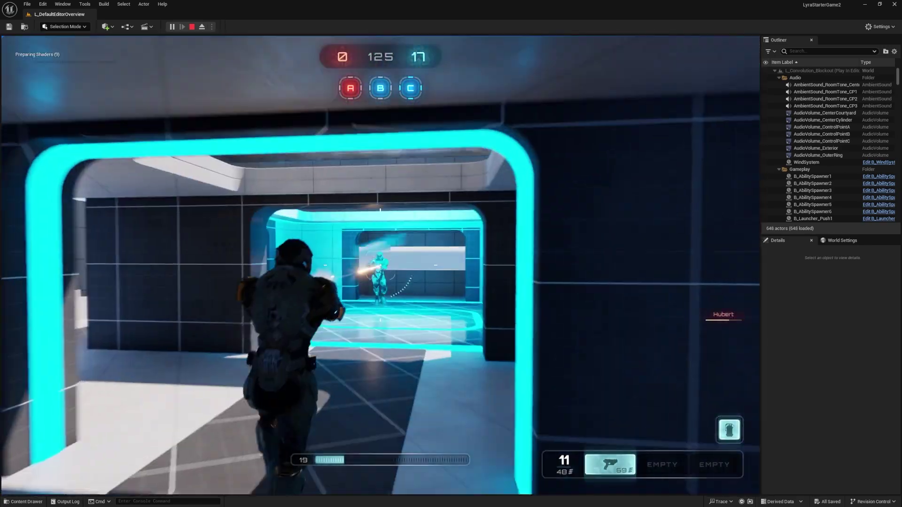
key(w)
click(380, 265)
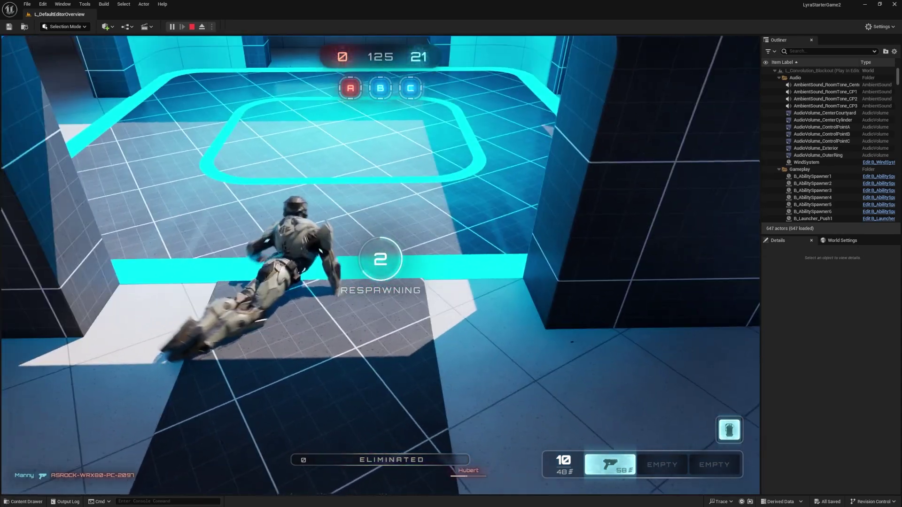
key(Escape)
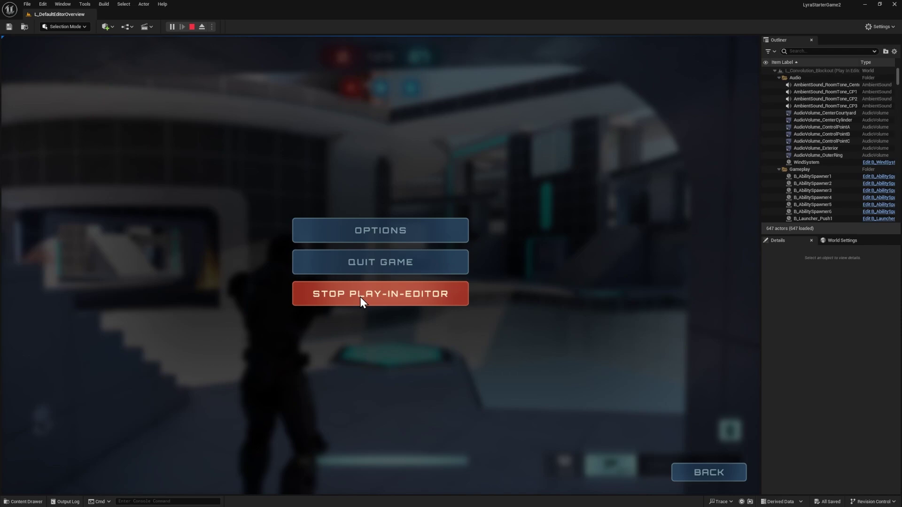
click(362, 300)
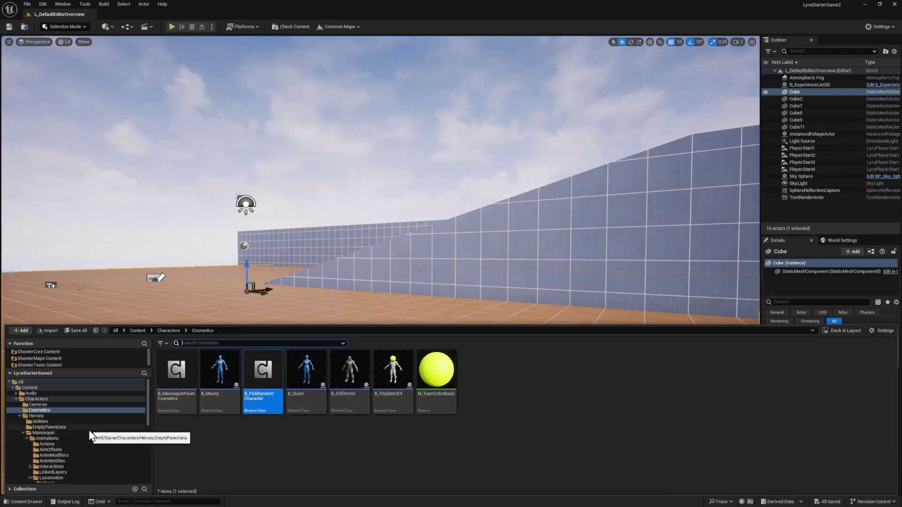
Step: Open the M_TeamColorBasic material and select its TeamColor node together with all the nodes in the SFX comment group
mouse_move(445, 408)
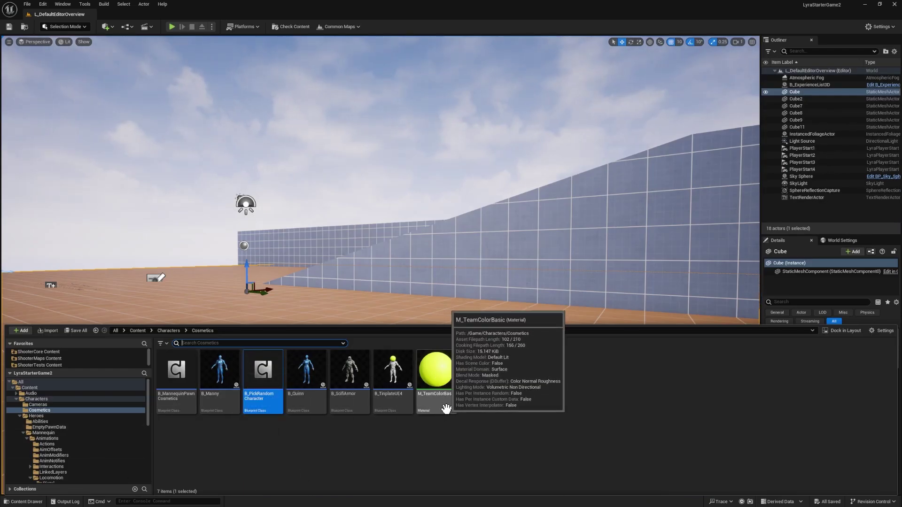
click(445, 372)
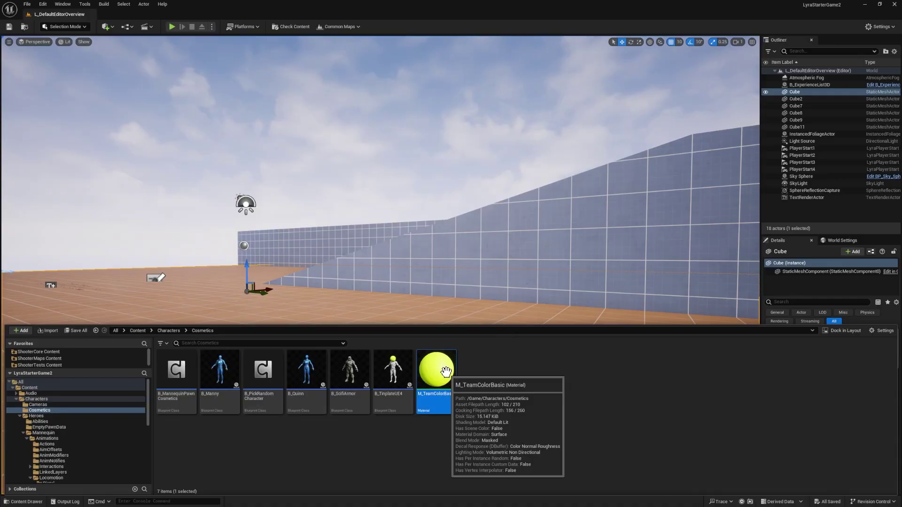
double_click(445, 372)
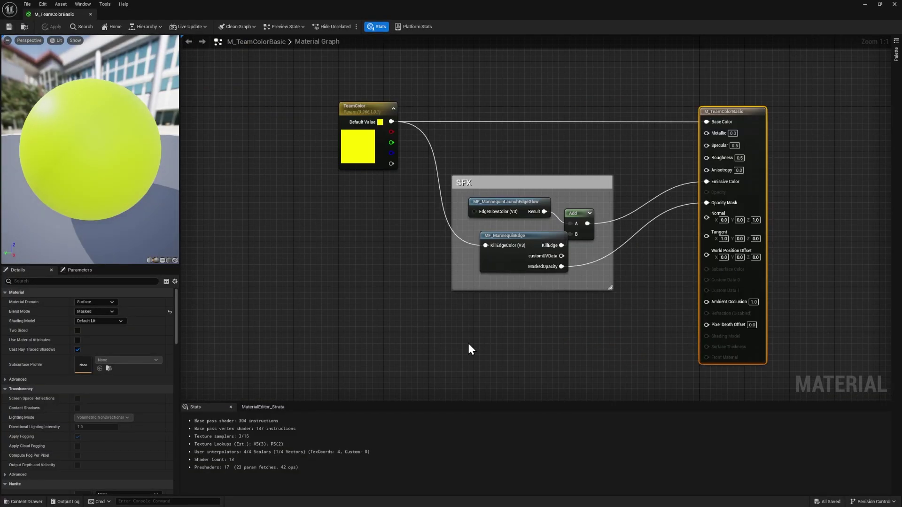
click(527, 183)
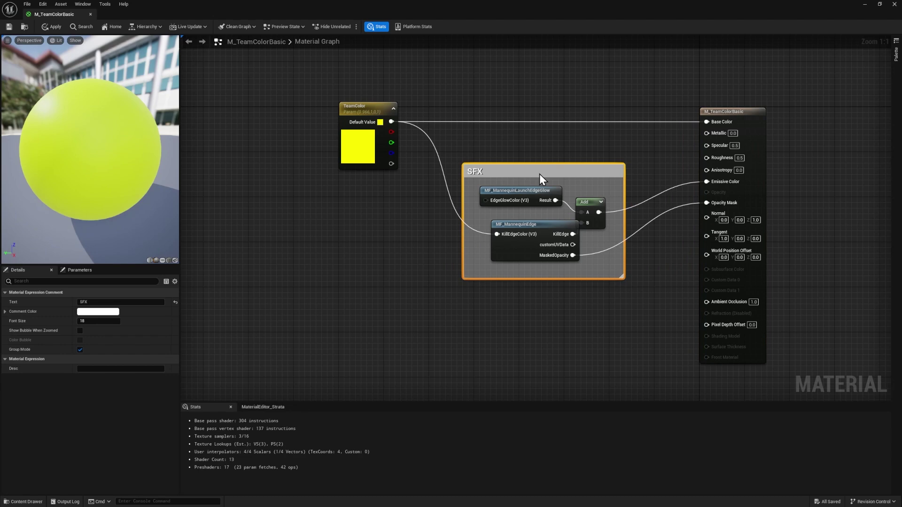
drag(295, 63, 637, 348)
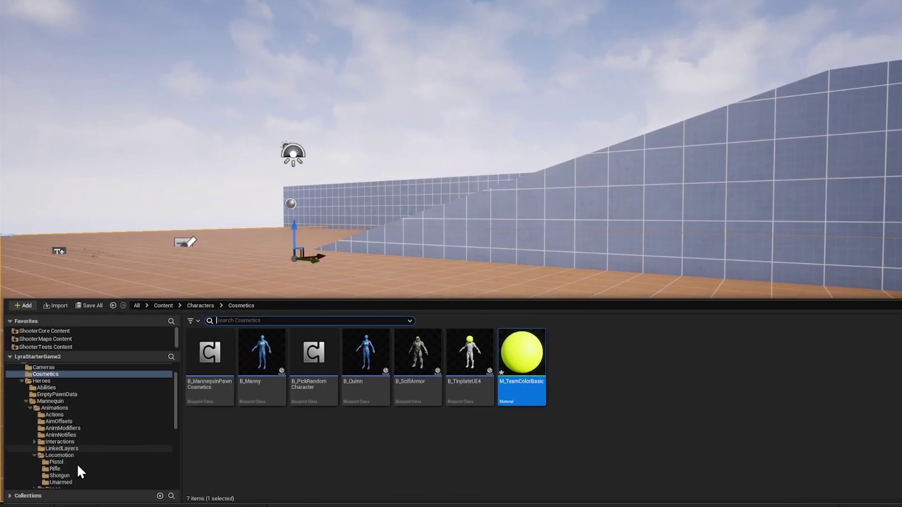
Step: Browse to the Materials folder inside Scifi_Soldier and select the M_Male_Armor_White material
scroll(77, 464, down, 2)
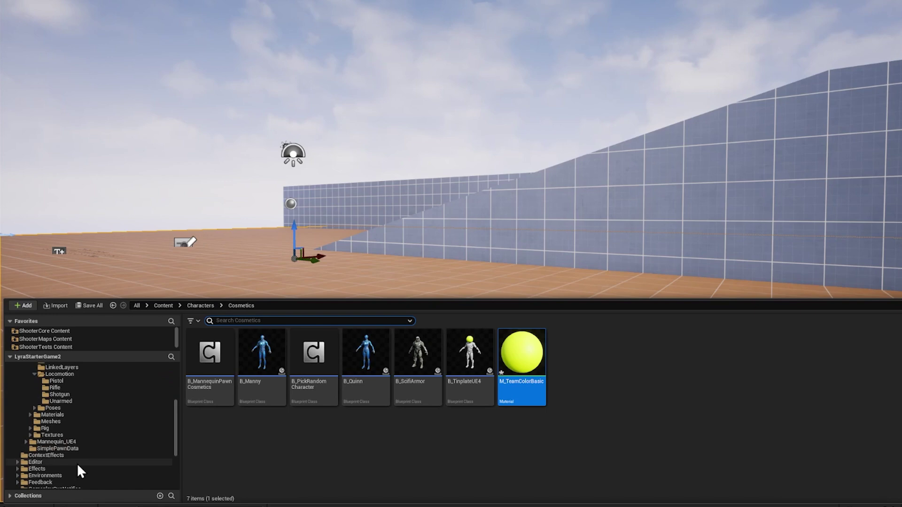
click(43, 462)
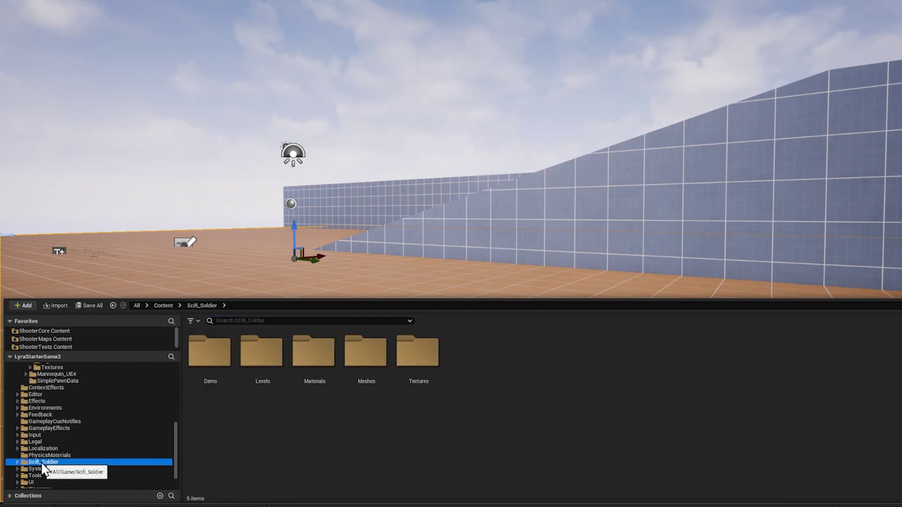
double_click(321, 361)
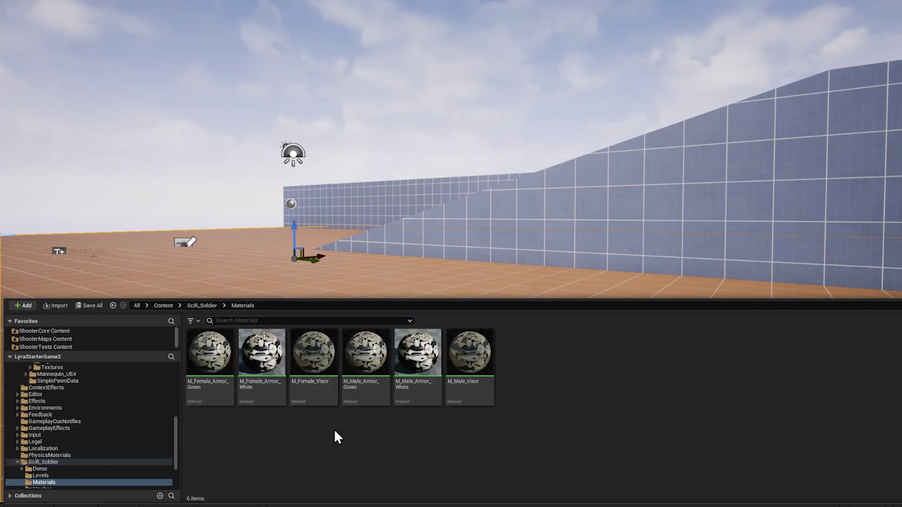
click(362, 370)
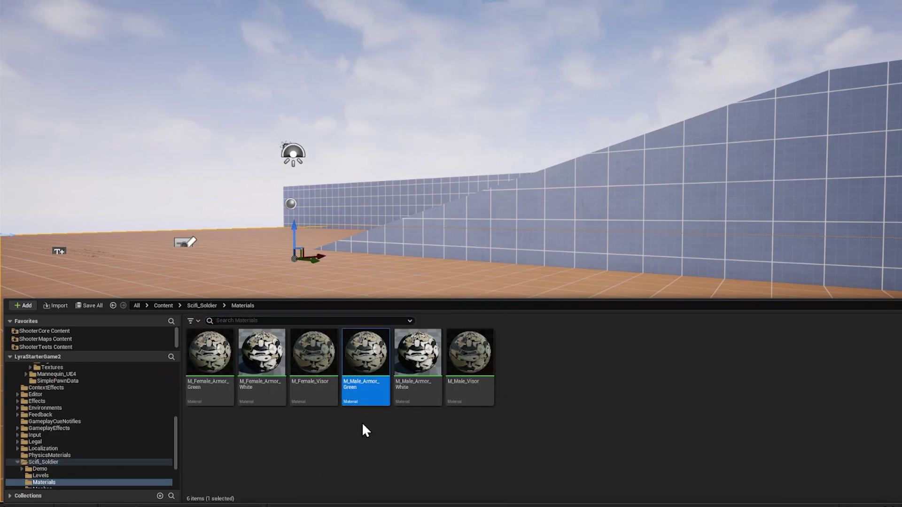
click(415, 357)
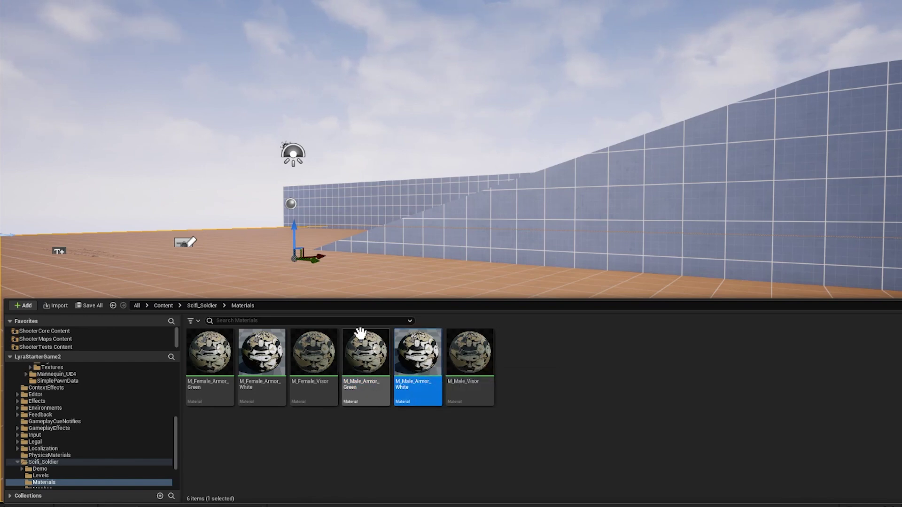
mouse_move(426, 356)
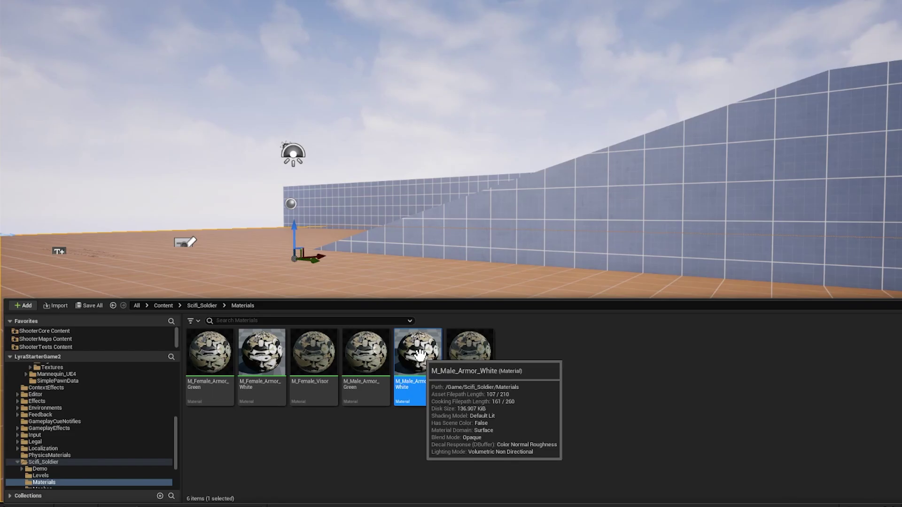
Step: Paste the copied TeamColor and SFX nodes into the M_Male_Armor_White graph and connect MaskedOpacity to the Opacity Mask input
double_click(419, 387)
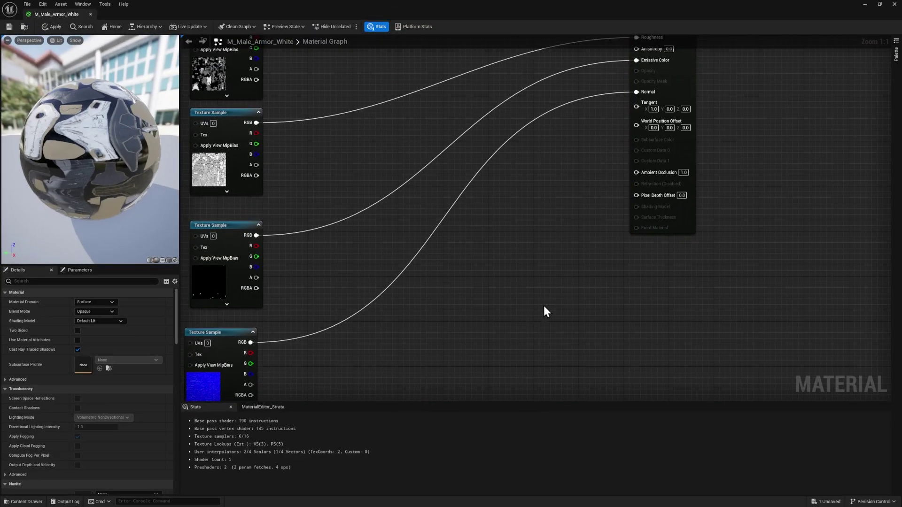
key(ctrl+v)
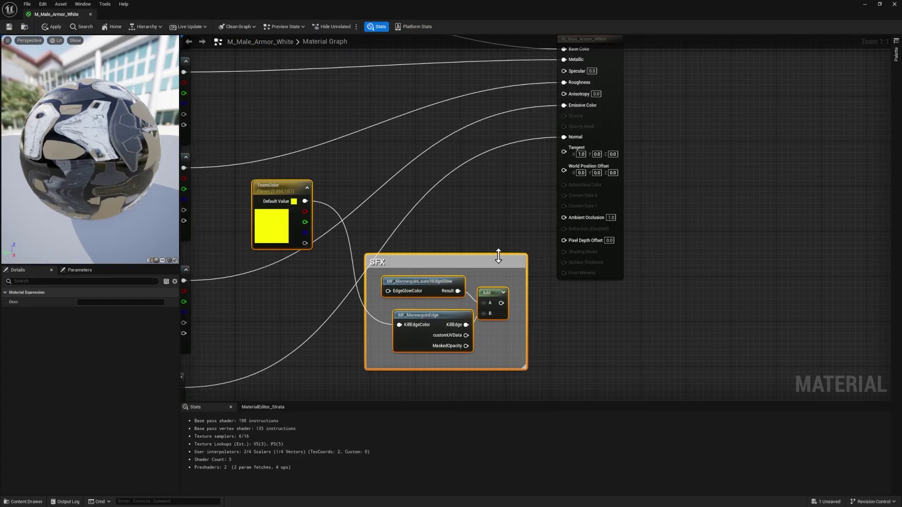
drag(444, 347, 567, 127)
click(489, 128)
right_drag(488, 129, 466, 209)
Step: Set the blend mode of the M_Male_Armor_White material to Masked
click(571, 121)
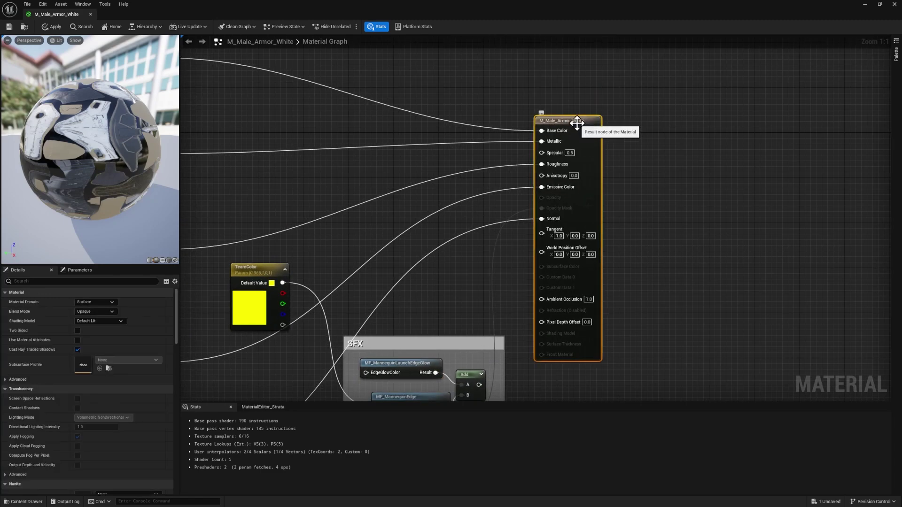
click(83, 311)
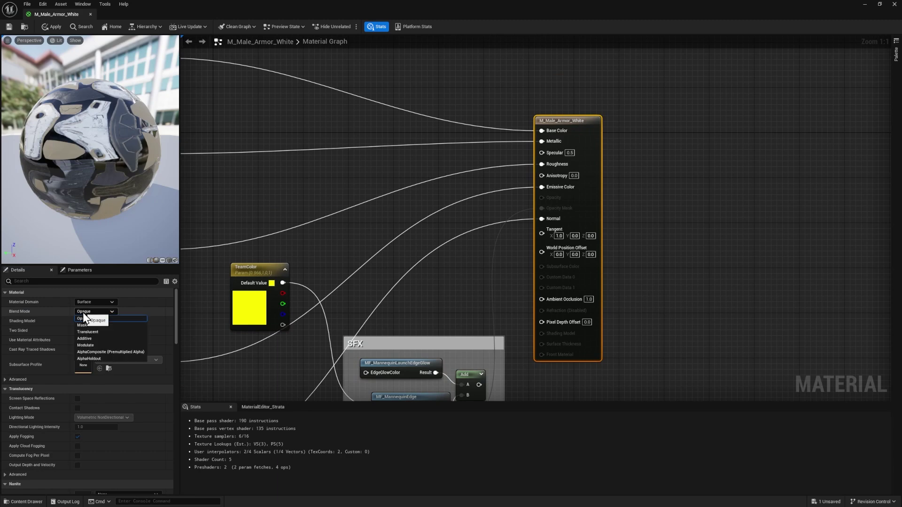
click(105, 325)
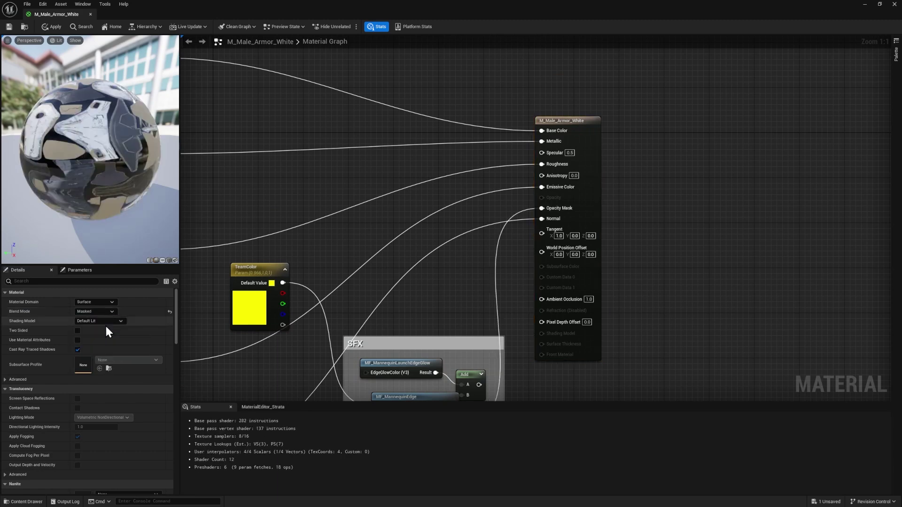
Step: Try feeding TeamColor directly into the material's Base Color input, and undo that connection
right_drag(295, 181, 481, 128)
drag(447, 260, 436, 256)
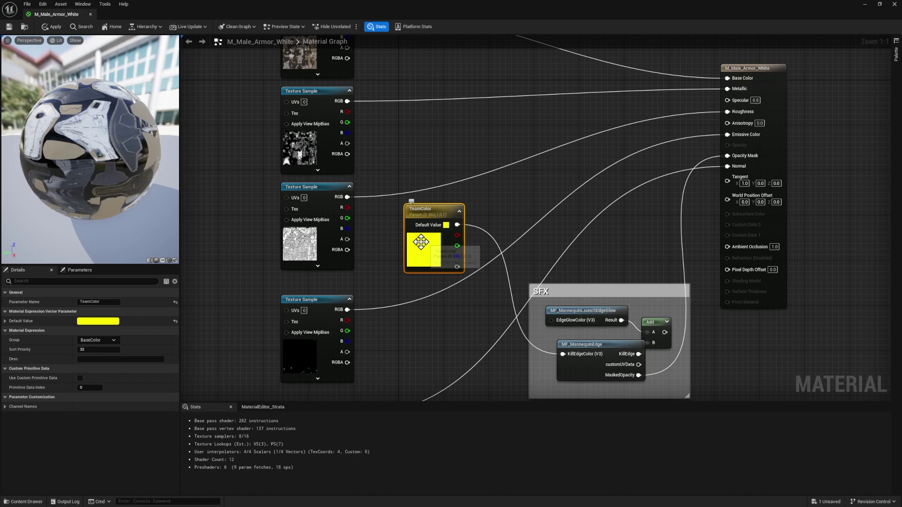
right_drag(421, 242, 412, 249)
drag(329, 304, 600, 159)
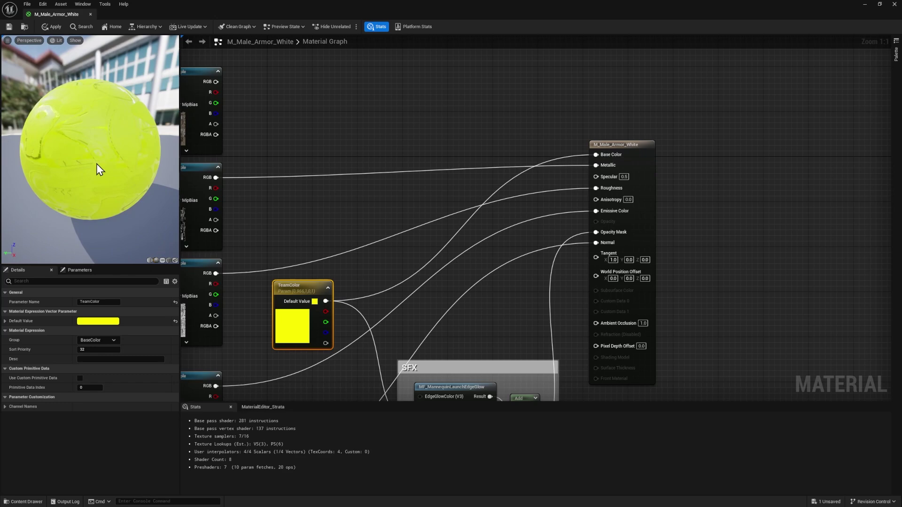
key(ctrl+z)
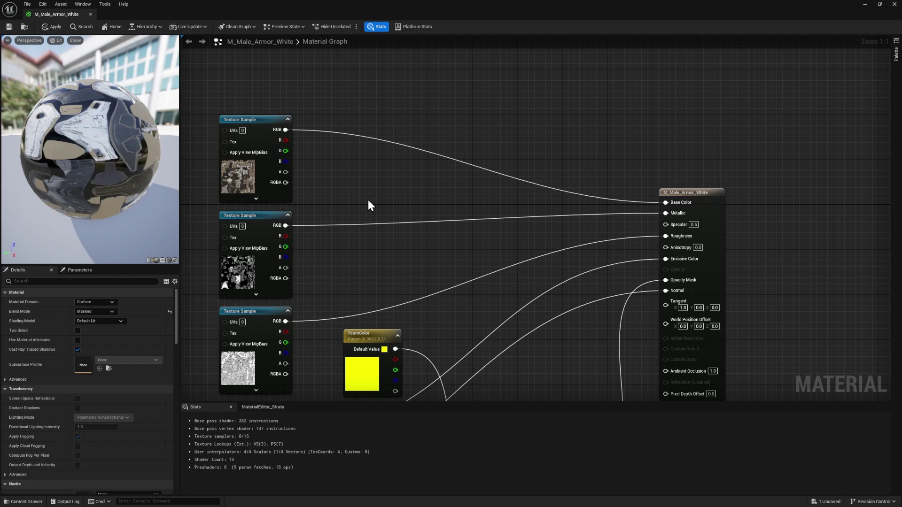
Step: Multiply TeamColor with the base color texture's RGB through a new Multiply node, feed it into Base Color, and apply the material
scroll(49, 148, up, 3)
drag(49, 148, 90, 149)
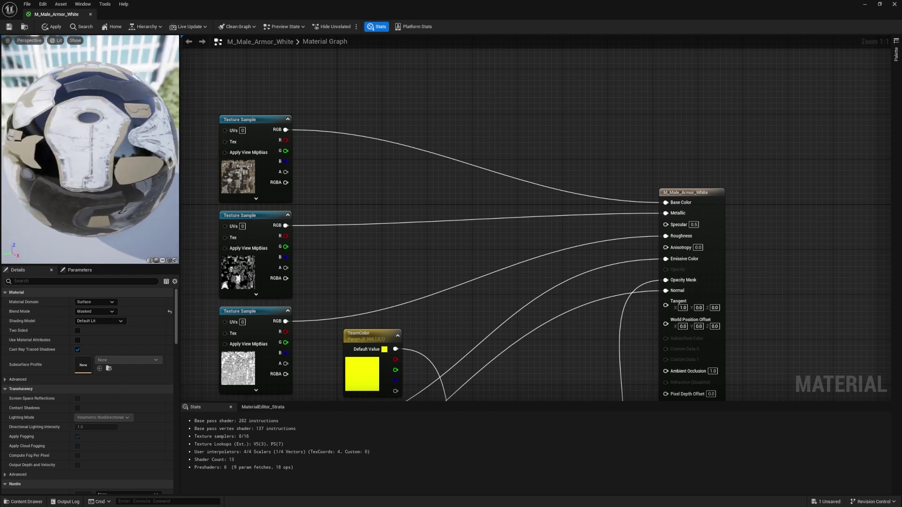
drag(53, 124, 88, 179)
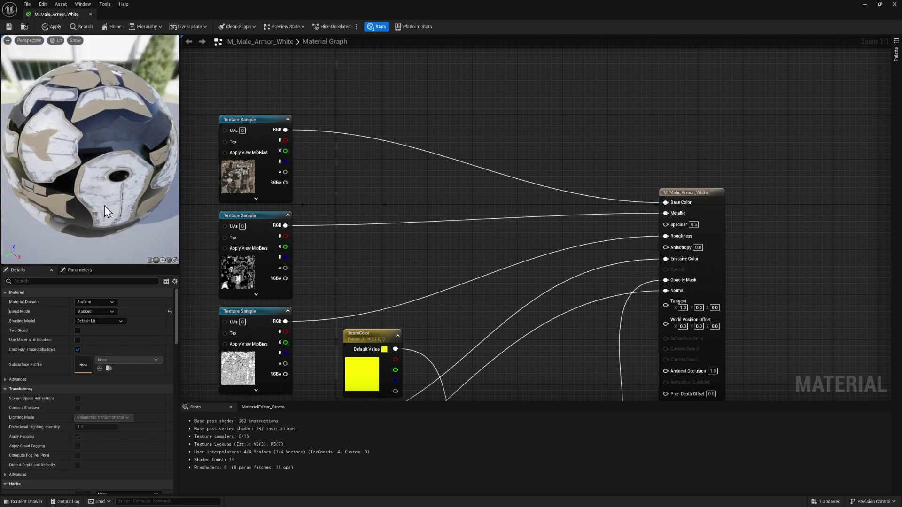
right_click(402, 181)
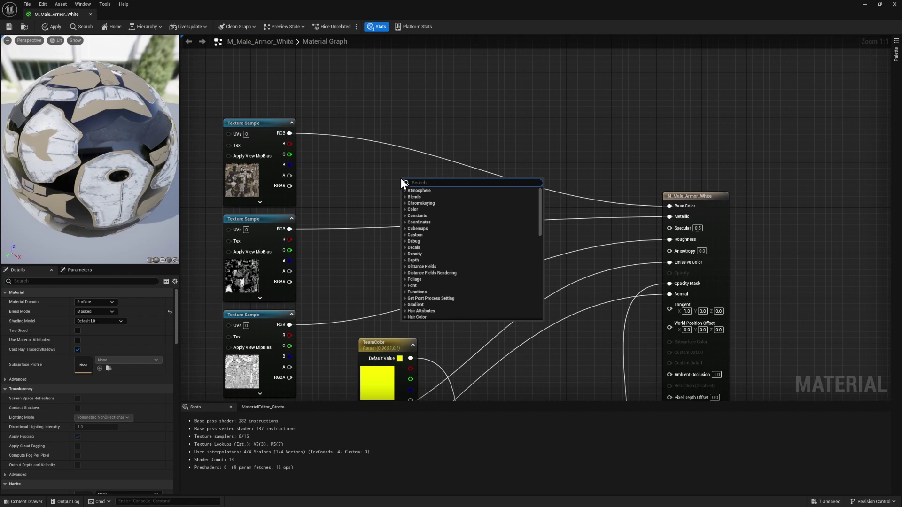
text(*)
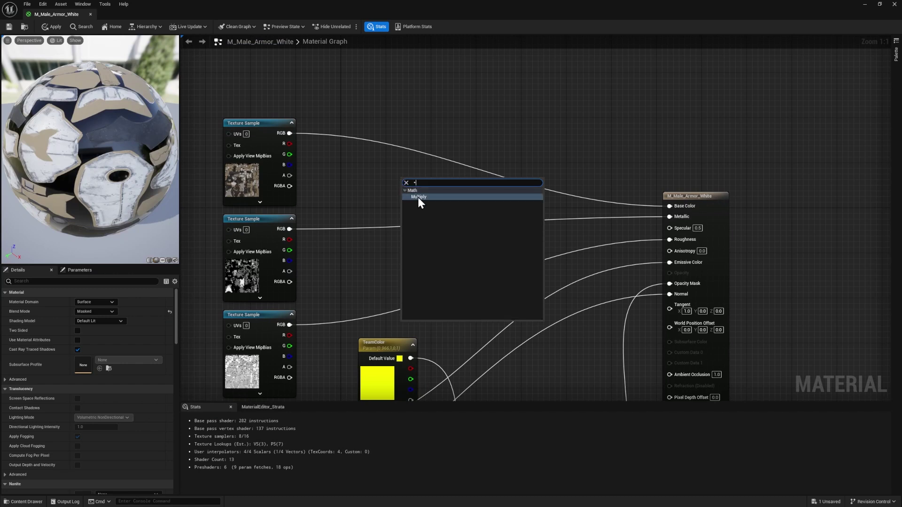
click(419, 196)
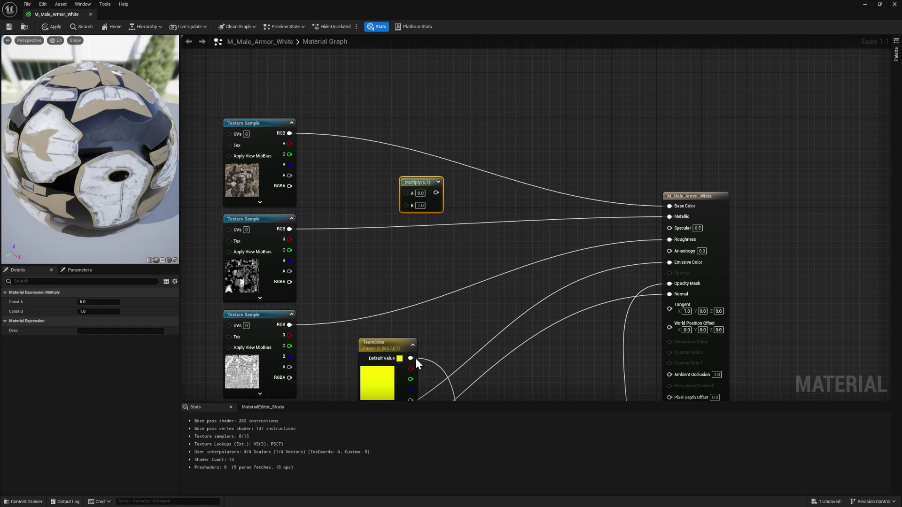
drag(411, 358, 405, 193)
drag(289, 133, 669, 207)
drag(91, 149, 112, 141)
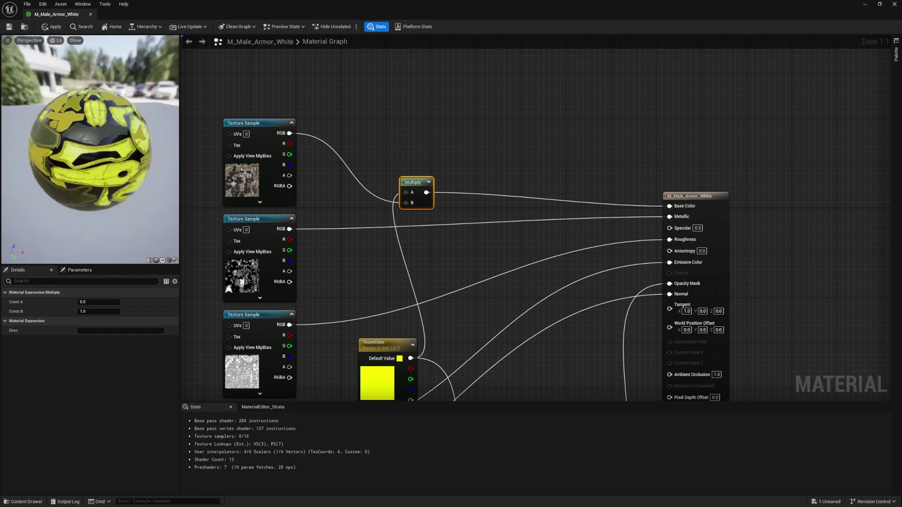
click(52, 27)
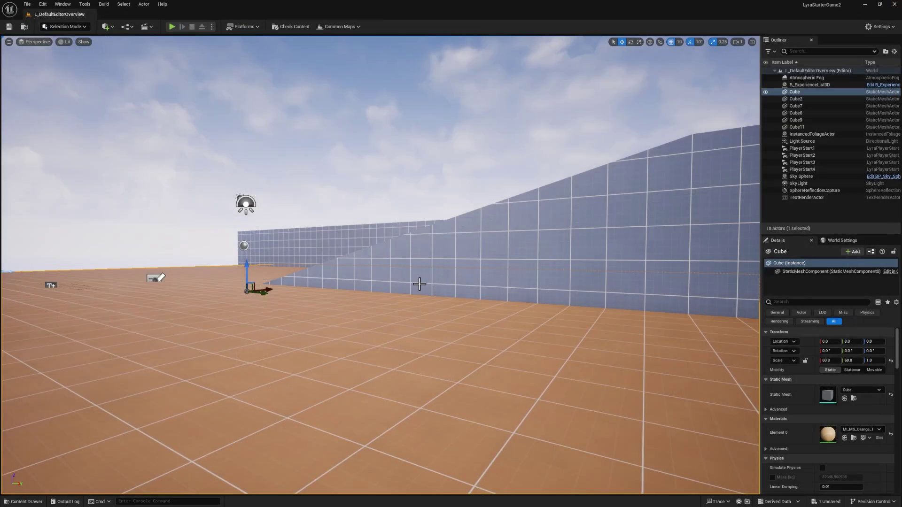
Step: Open the Male_UE4 mesh from Scifi_Soldier's Meshes folder, assign M_Male_Armor_White to material slot Element 0, and save the mesh
key(ctrl+space)
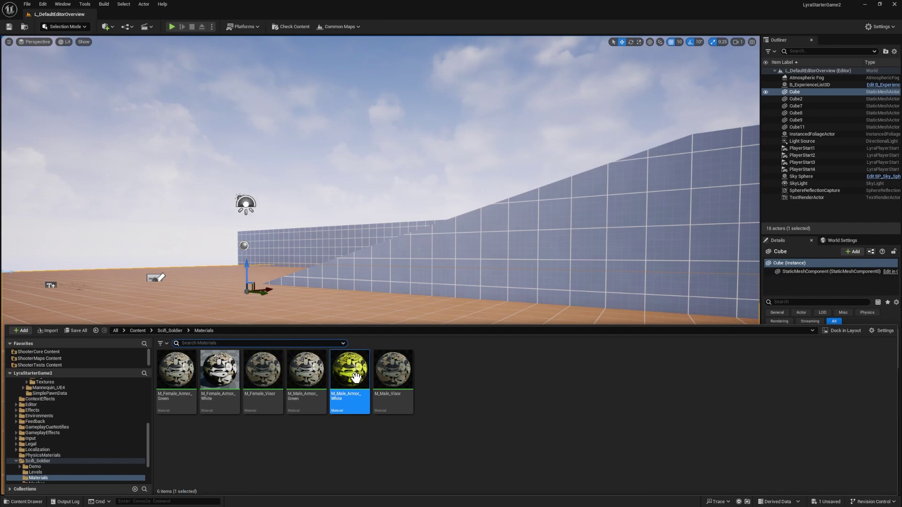
click(170, 331)
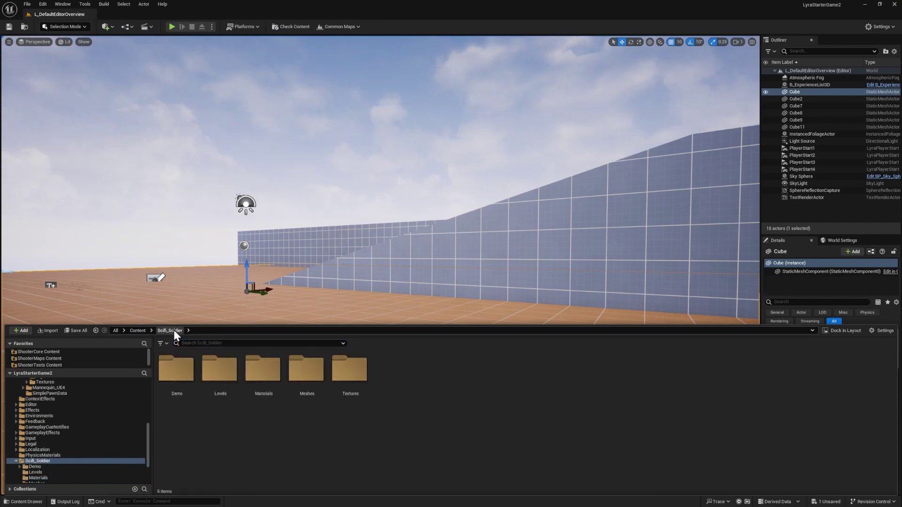
double_click(303, 376)
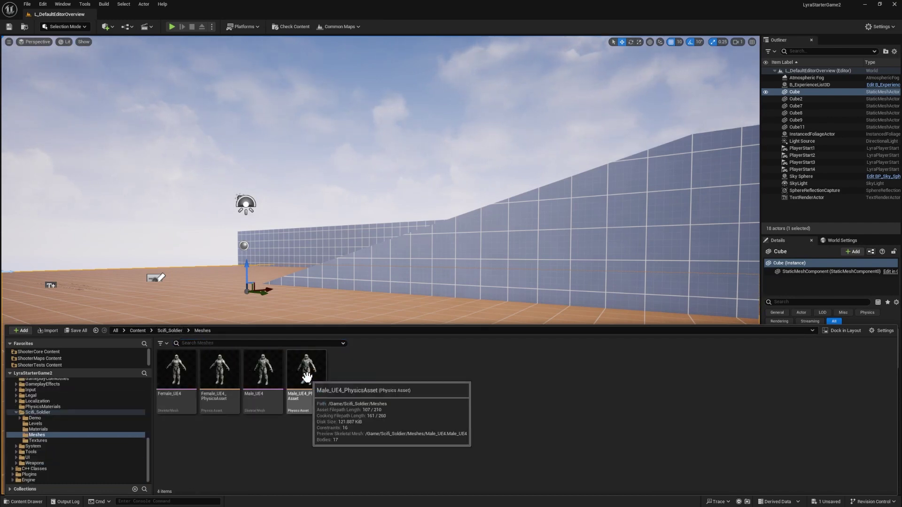
double_click(264, 375)
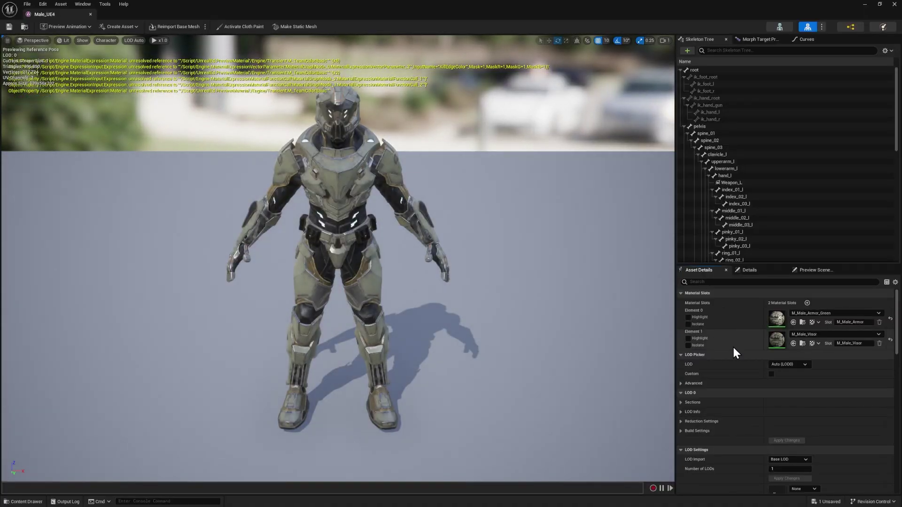
click(815, 313)
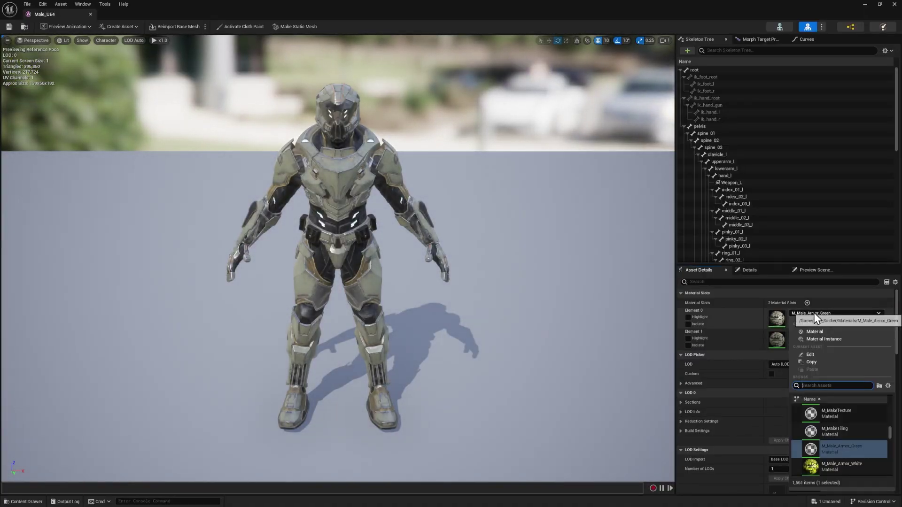
click(855, 461)
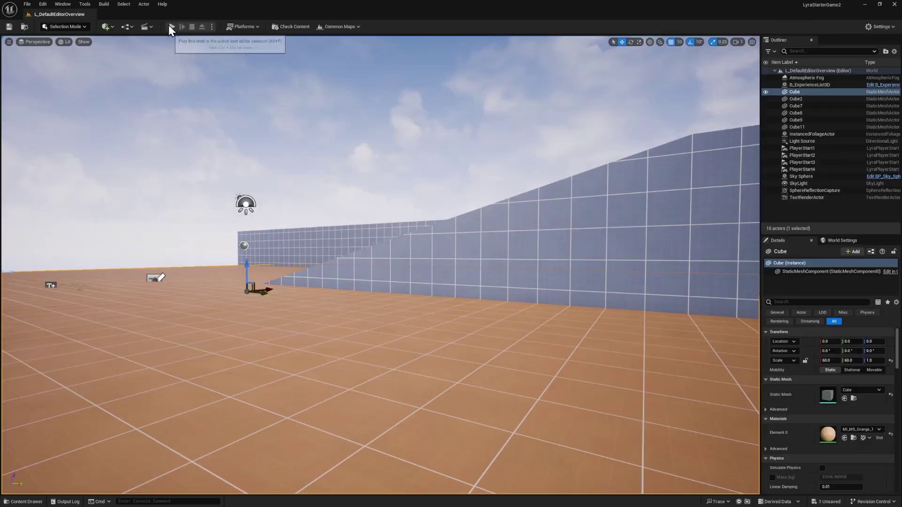
Step: Play the Control match to check the armor's team color while running and shooting, and end the play session
click(170, 26)
key(w)
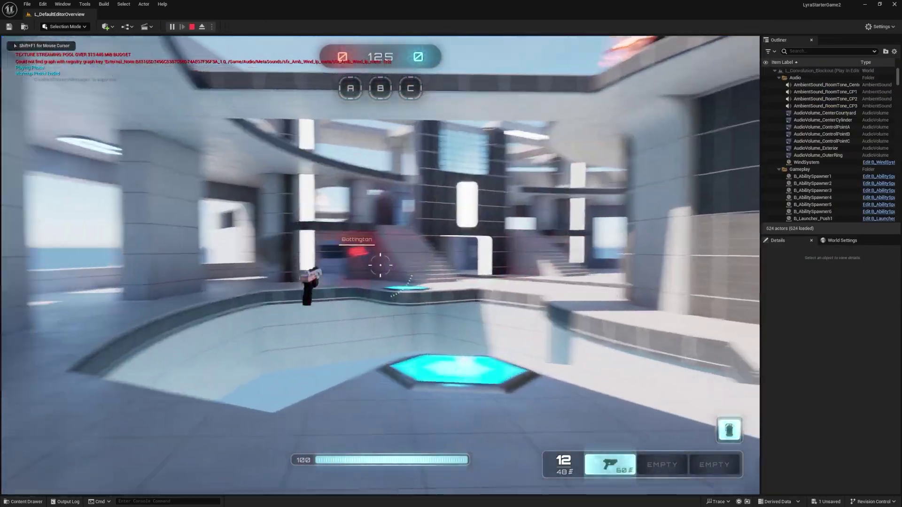
key(w)
key(w)
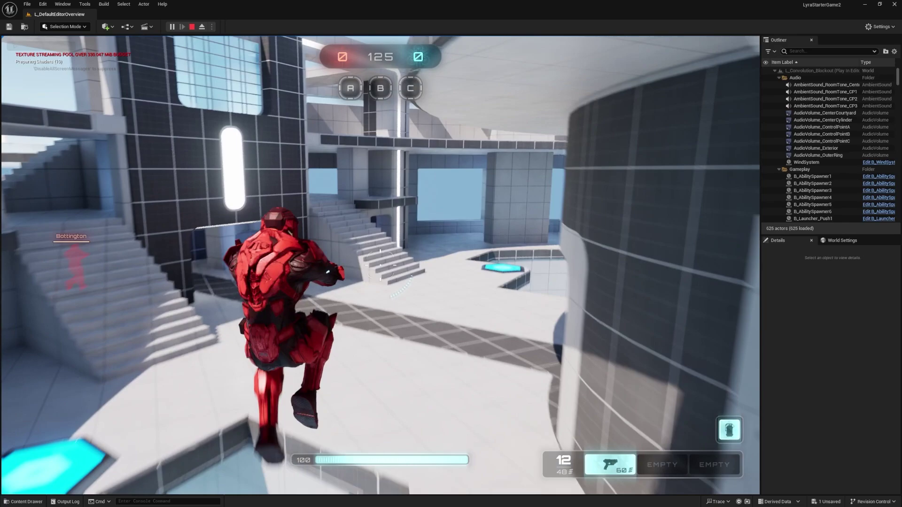
key(w)
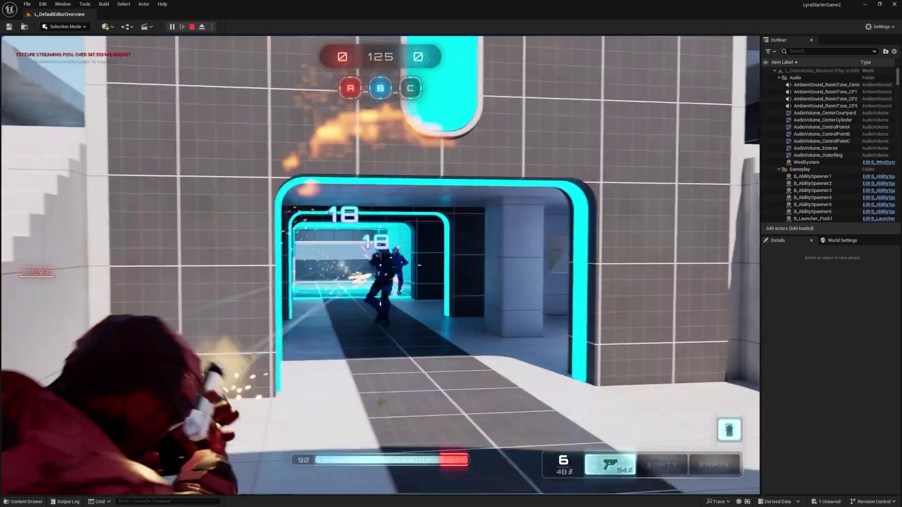
click(380, 265)
click(380, 265)
click(380, 265)
click(380, 265)
click(380, 265)
click(380, 265)
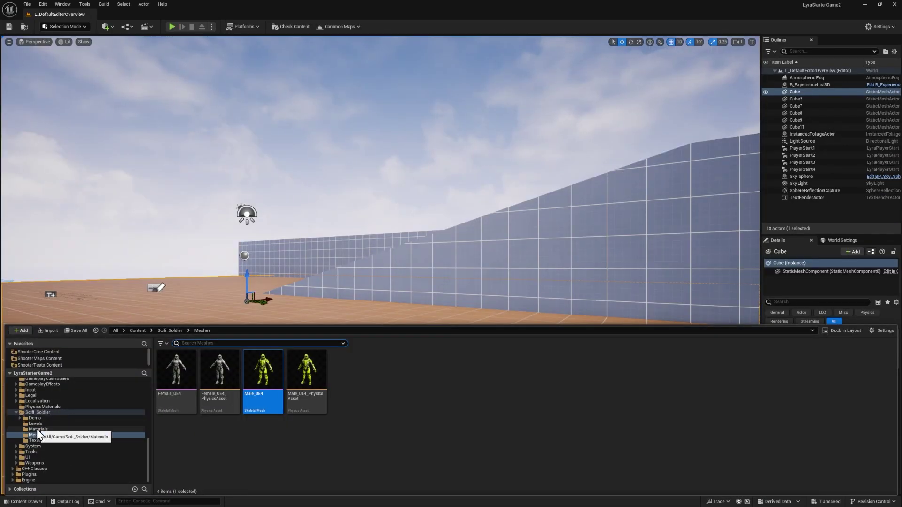
Step: Reopen the M_Male_Armor_White material, delete its Multiply node, and connect the base color texture's RGB directly to Base Color
click(37, 430)
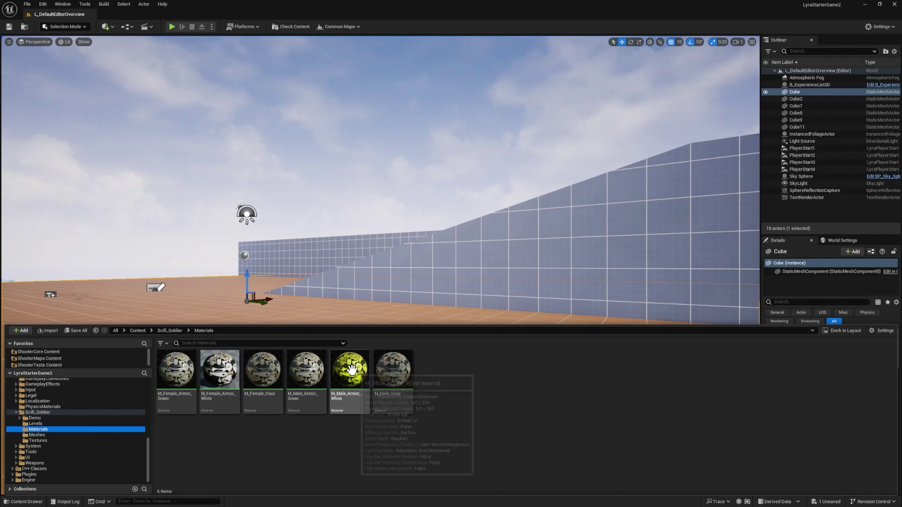
double_click(352, 379)
right_drag(294, 186, 478, 236)
drag(432, 141, 446, 134)
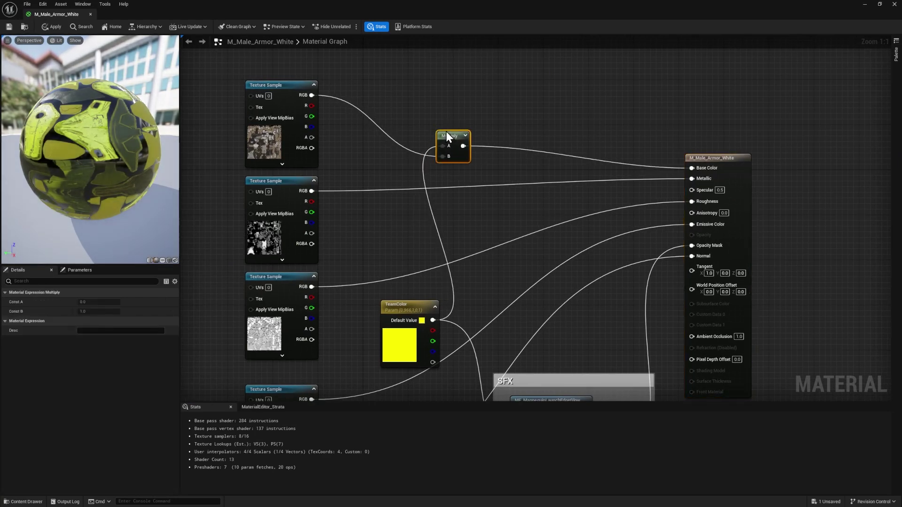
key(Delete)
drag(311, 95, 691, 170)
Step: Reposition the TeamColor node, add a LinearInterpolate node between it and the material result, and connect TeamColor to its A input
right_drag(684, 170, 535, 105)
drag(244, 281, 256, 270)
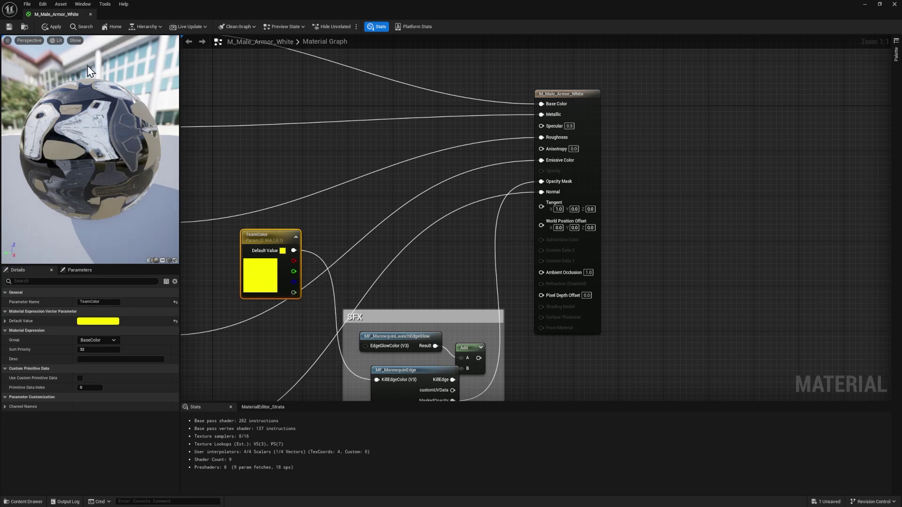
drag(251, 275, 227, 286)
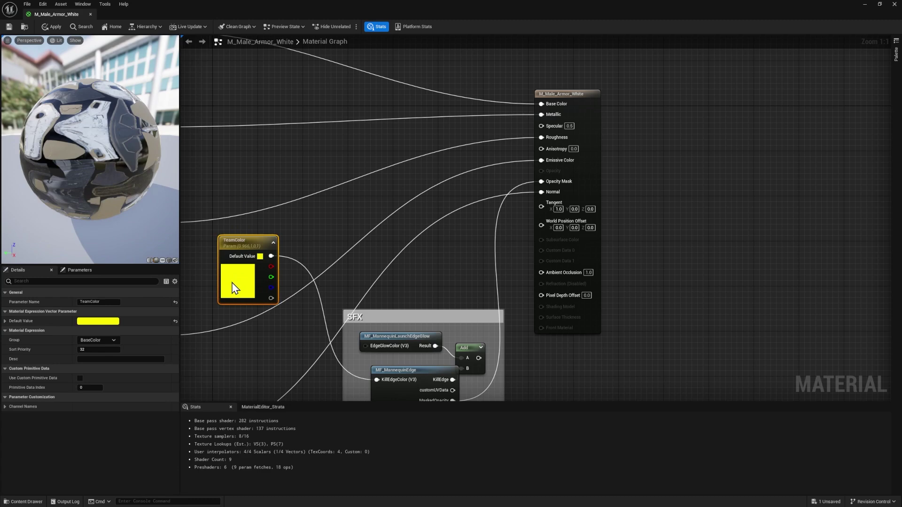
click(388, 189)
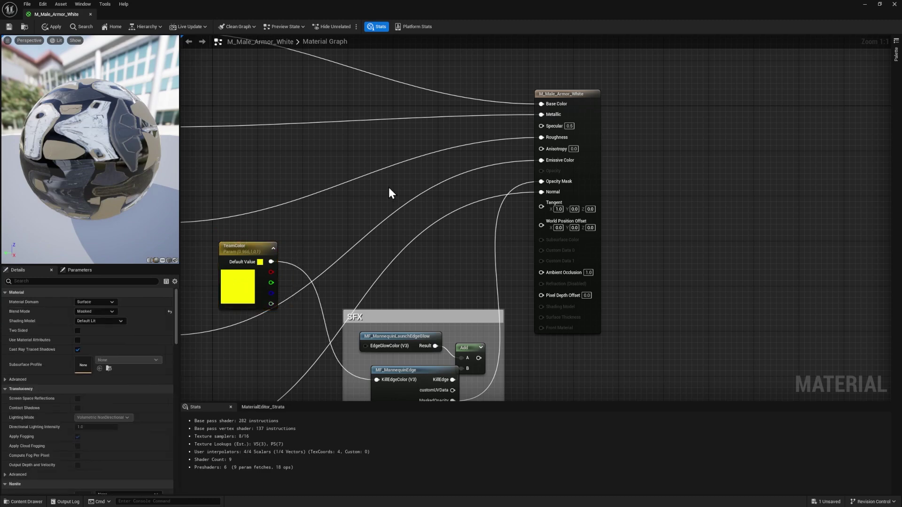
right_click(411, 178)
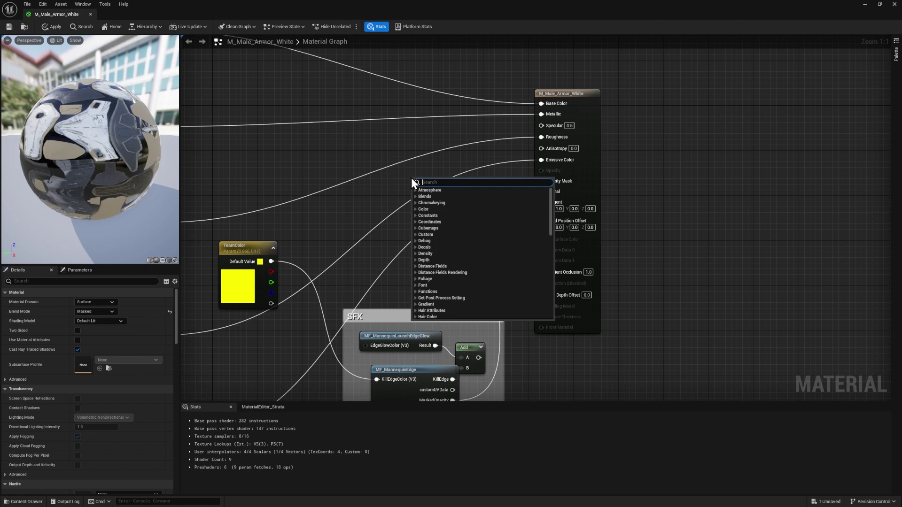
text(lerp)
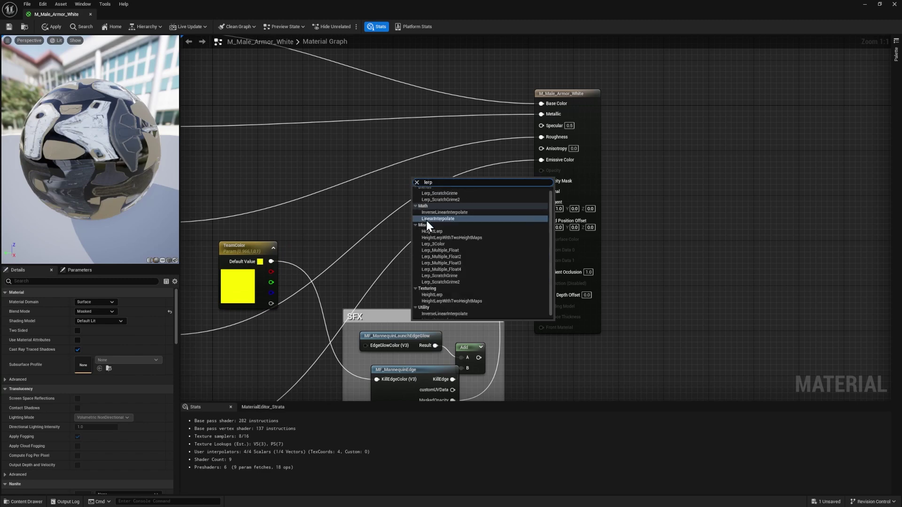
click(428, 219)
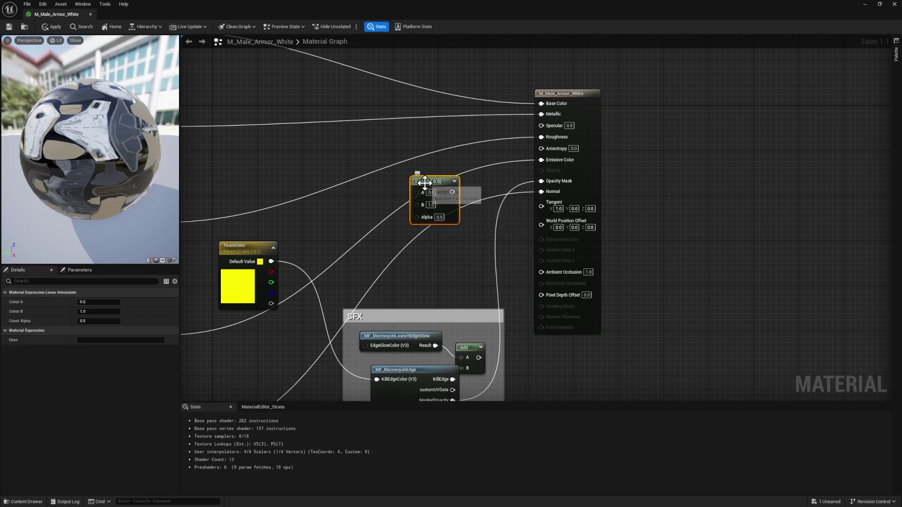
drag(425, 183, 424, 173)
drag(271, 261, 418, 183)
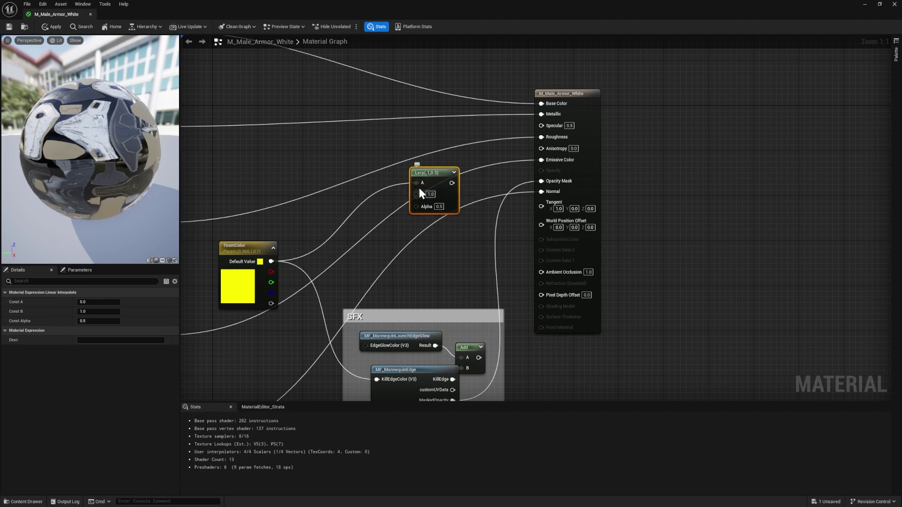
click(312, 210)
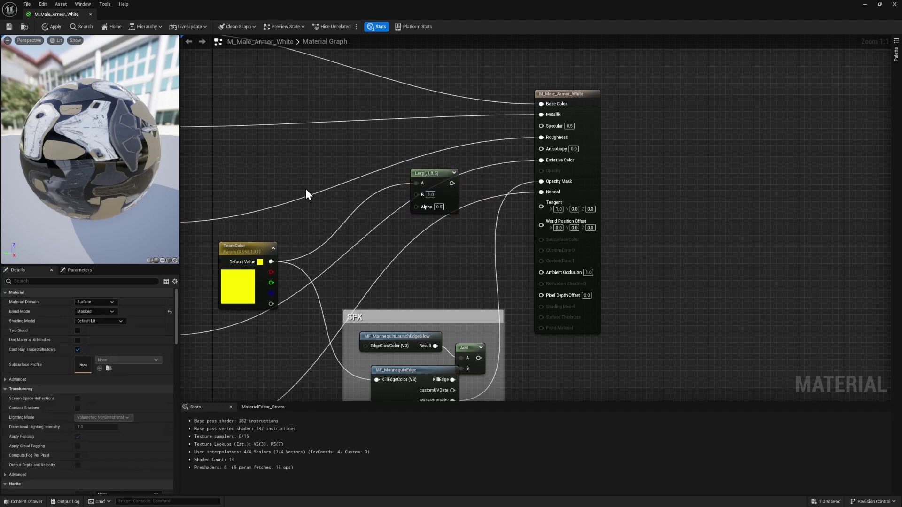
Step: Add a constant node with value 0.0, connect it to the Lerp's B input, and reposition the constant, Lerp and TeamColor nodes
click(328, 205)
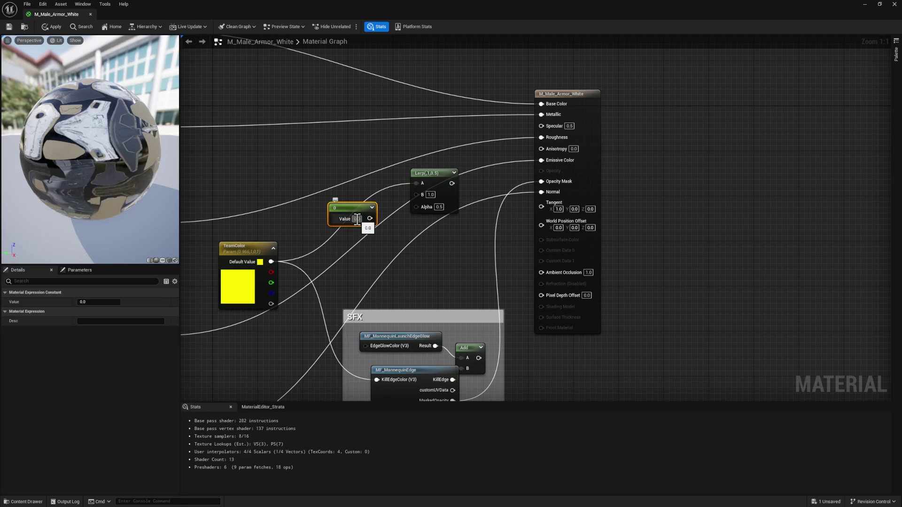
drag(373, 219, 435, 192)
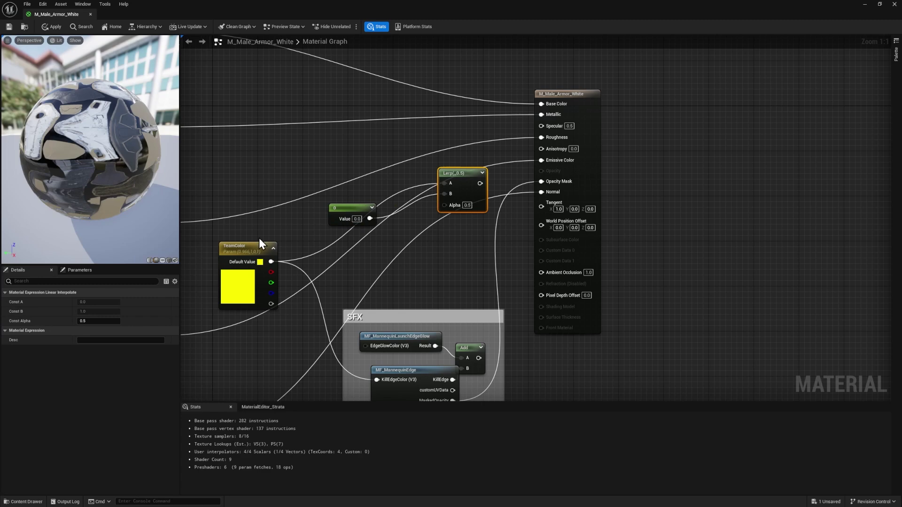
drag(353, 207, 362, 252)
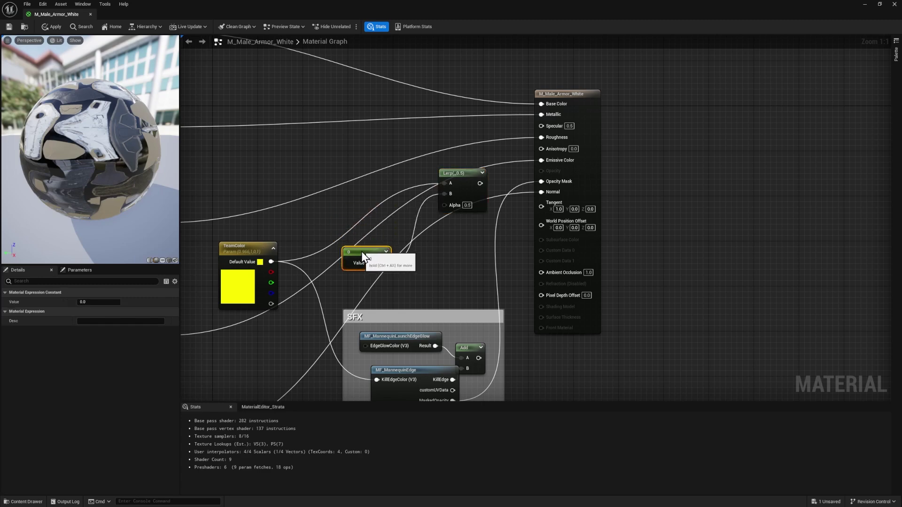
click(240, 282)
drag(240, 282, 228, 260)
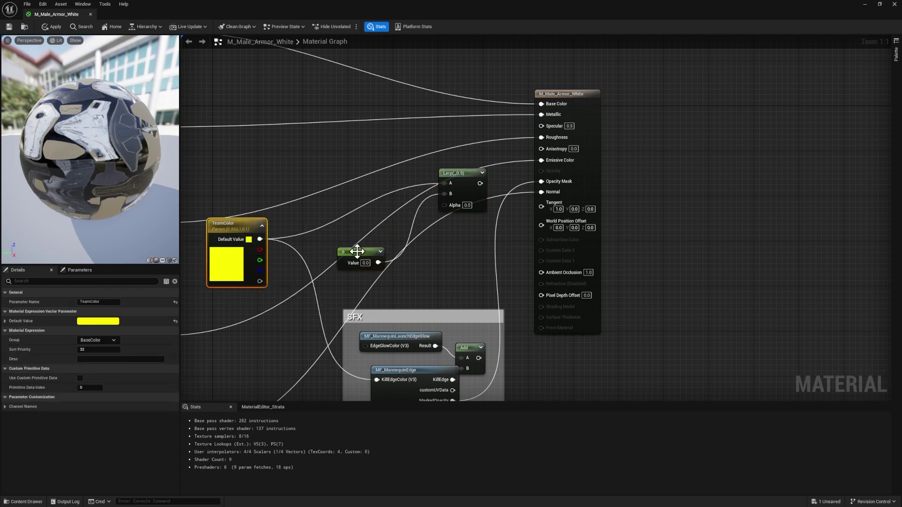
drag(357, 252, 328, 241)
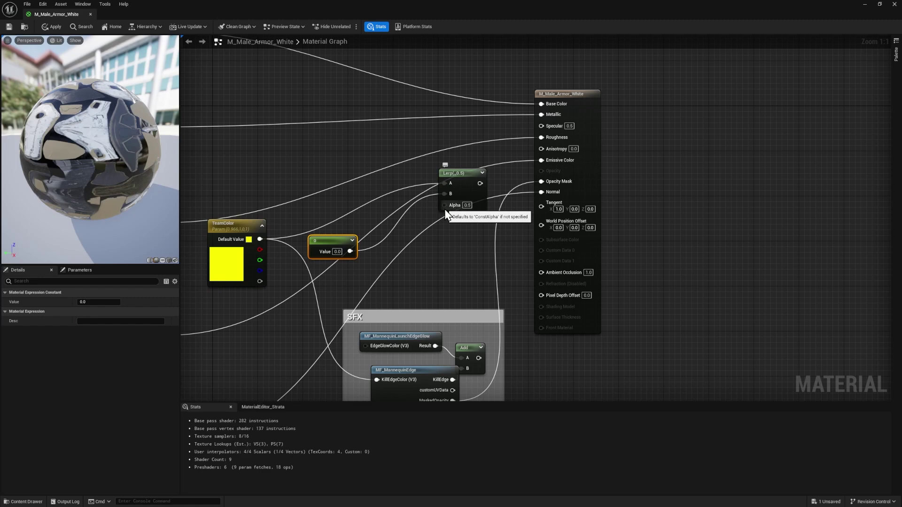
Step: Add a Fresnel node below the constant and connect its output to the Lerp's Alpha
right_click(360, 272)
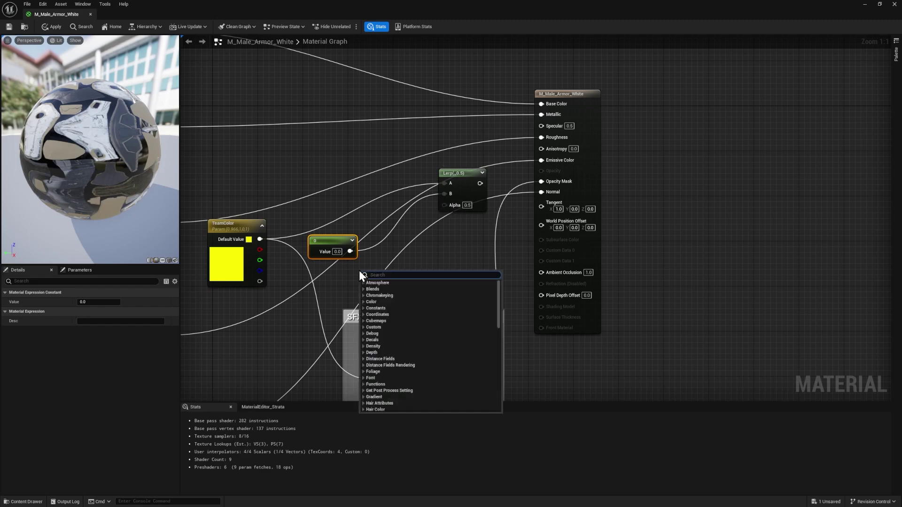
text(fresnel)
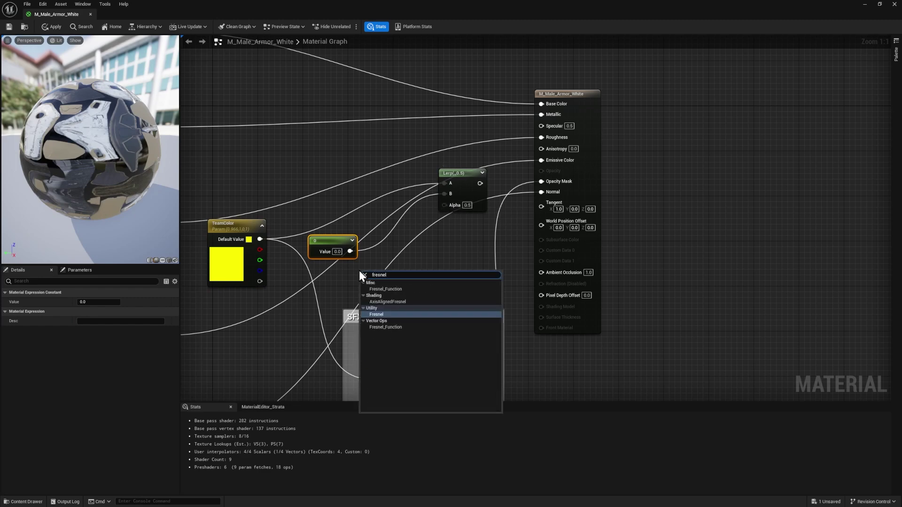
click(378, 314)
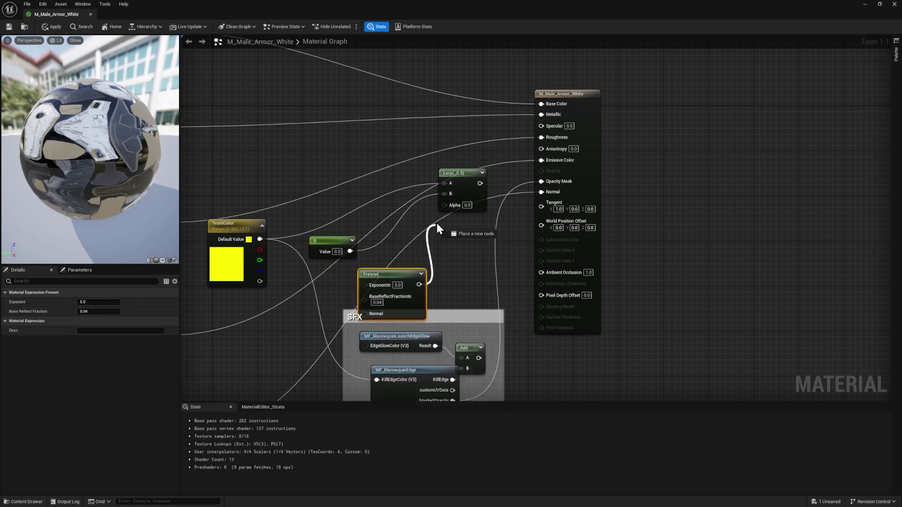
Step: Connect the Lerp output to Emissive Color and swap its inputs so the constant feeds A and TeamColor feeds B
drag(471, 183, 542, 161)
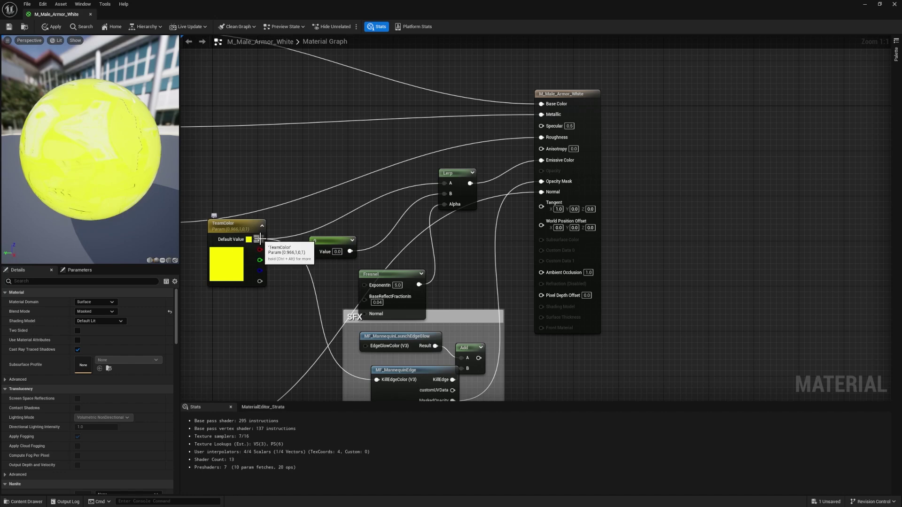
drag(431, 200, 444, 194)
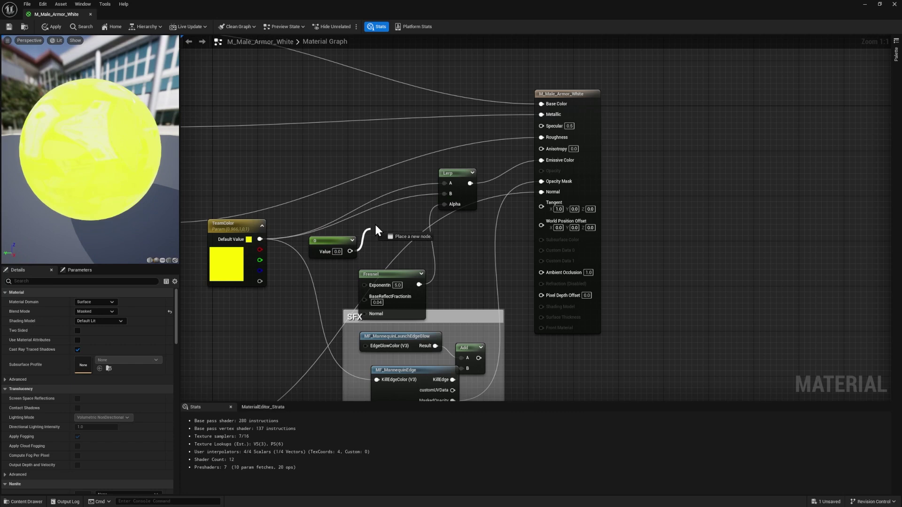
drag(446, 183, 445, 184)
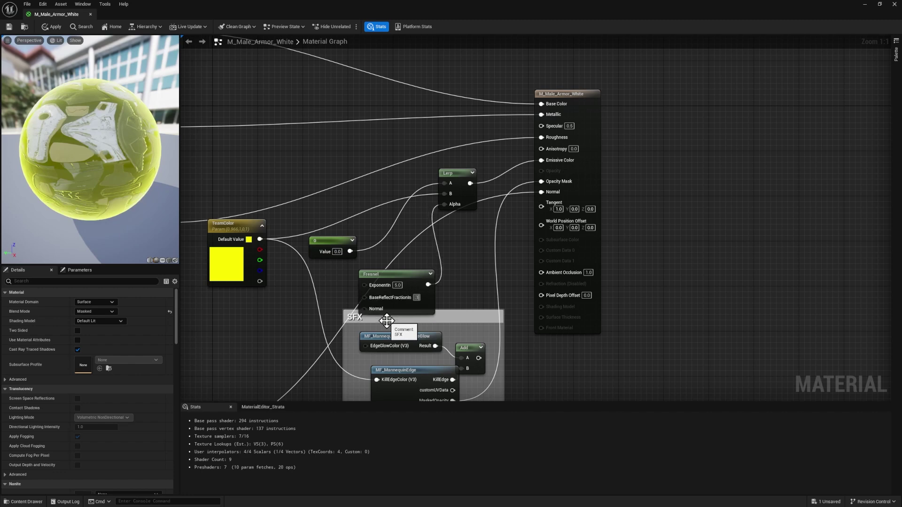
Step: Set the Fresnel node's BaseReflectFractionIn to 0.0005 and ExponentIn to 10, inspect the preview sphere, and save the material
key(Return)
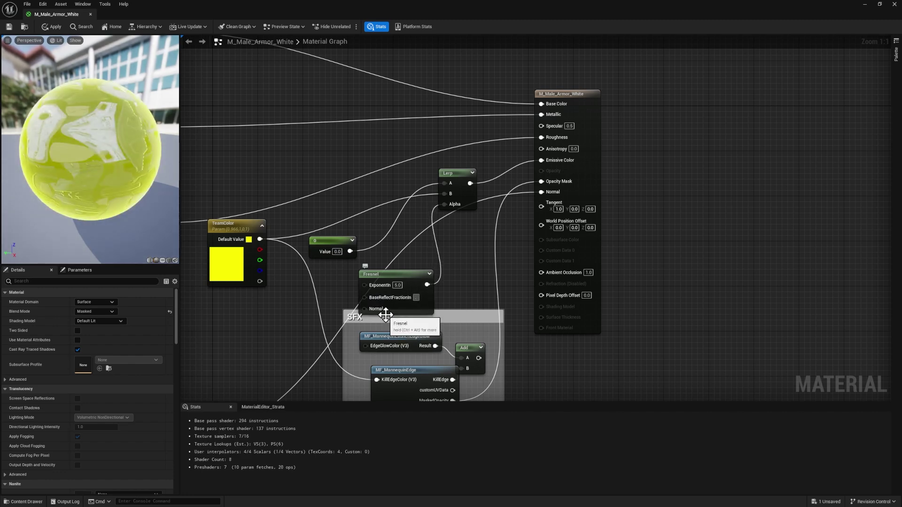
text(0.001)
key(Return)
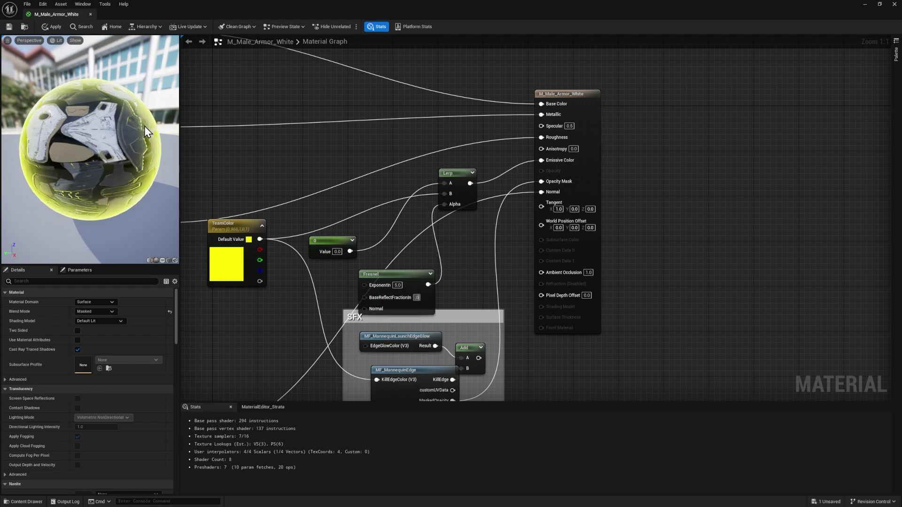
key(Return)
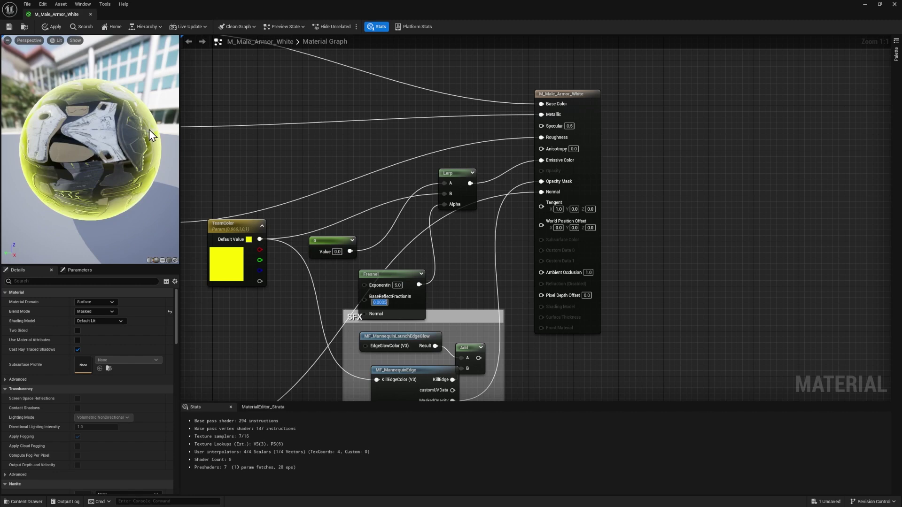
click(399, 284)
text(10)
key(Return)
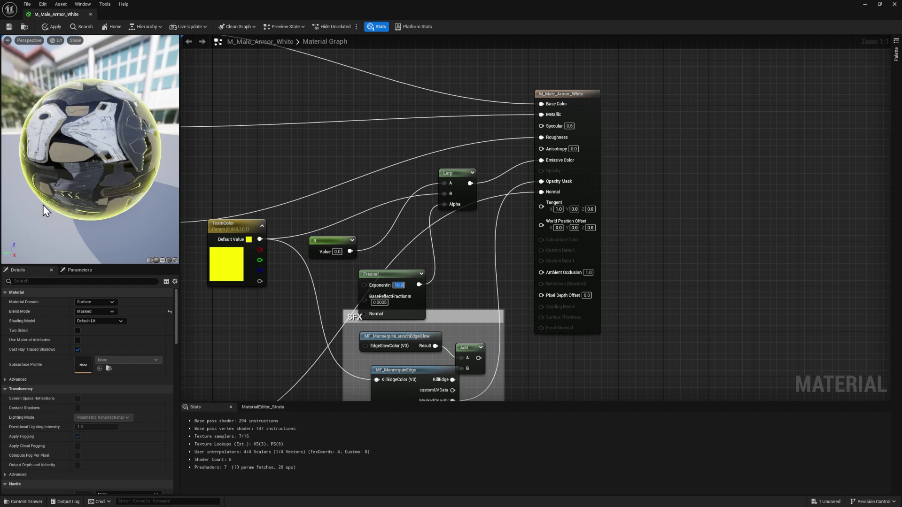
drag(163, 179, 61, 197)
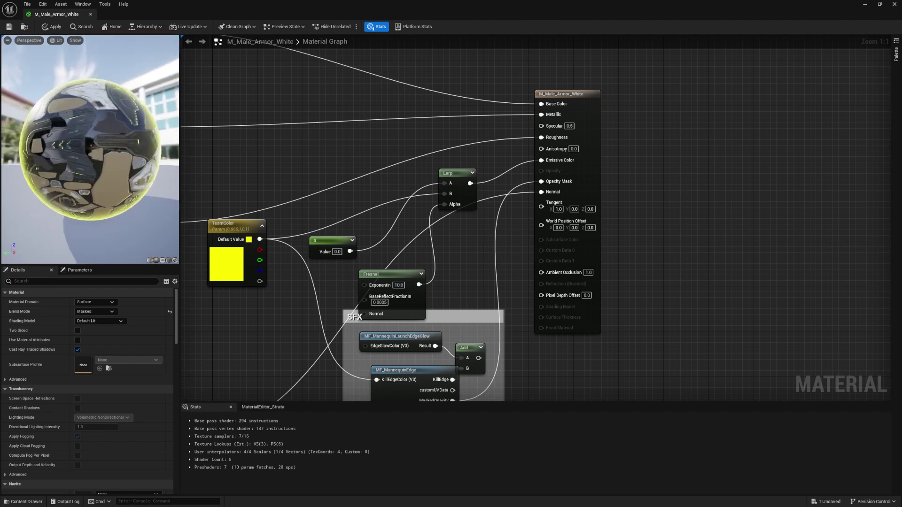
click(8, 28)
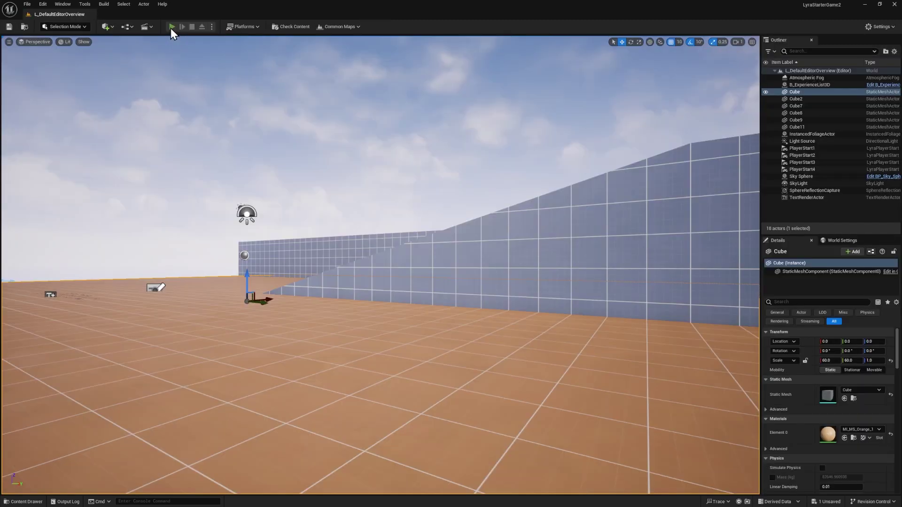
Step: Start a play session and check the armor's team-colored edge glow while running and shooting in the Control match
click(171, 27)
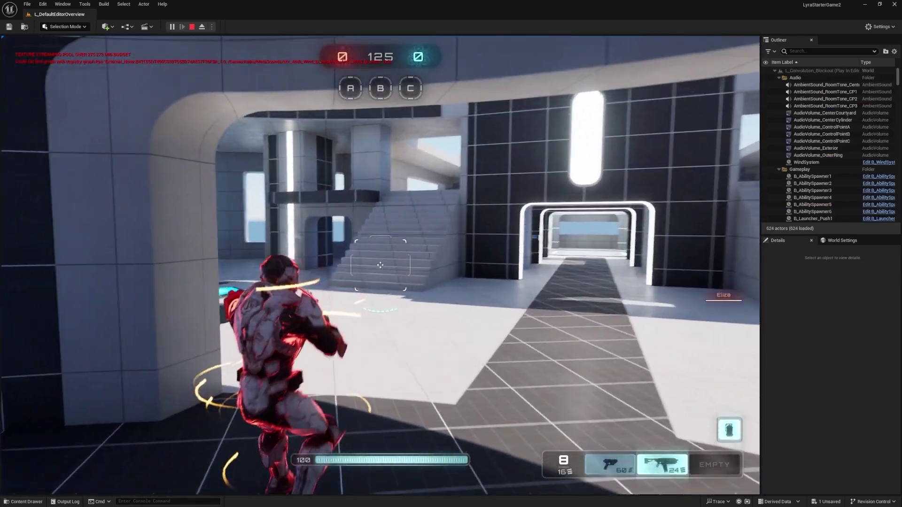
key(w)
click(380, 265)
click(380, 265)
click(380, 265)
click(380, 265)
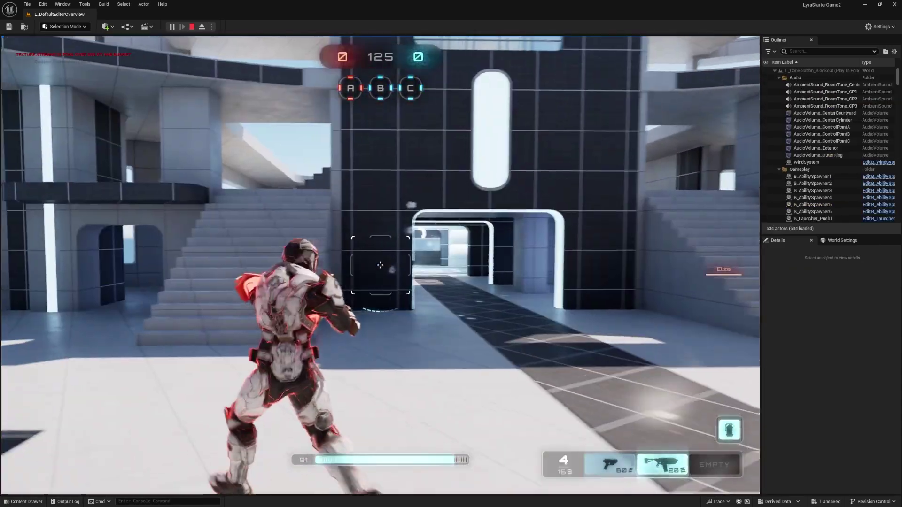
key(w)
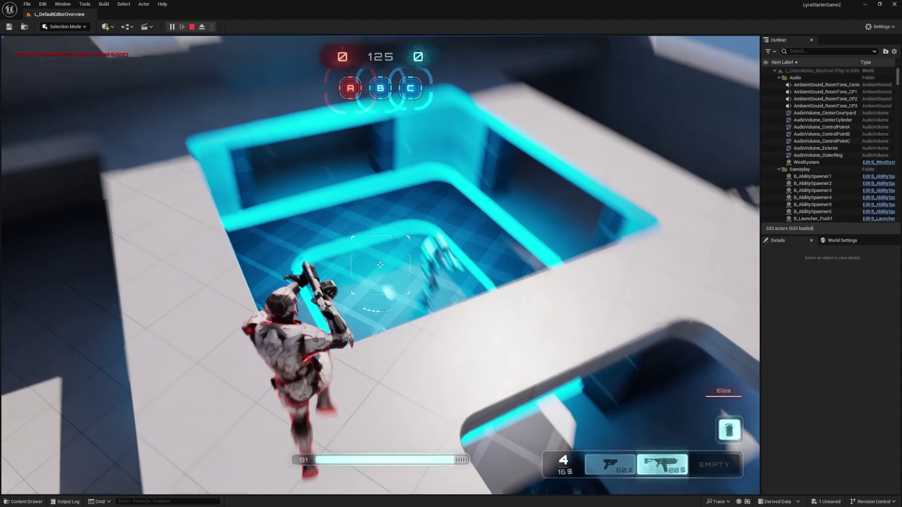
key(w)
click(380, 265)
click(380, 265)
click(380, 265)
click(380, 265)
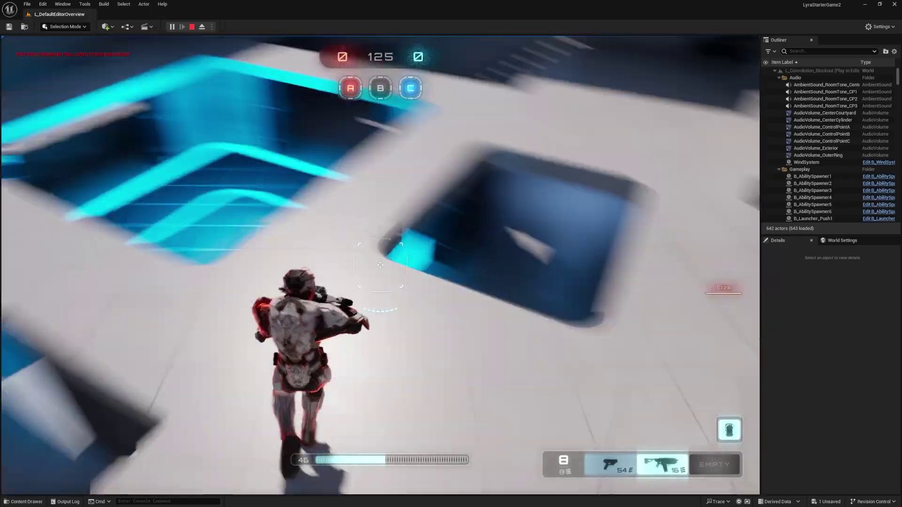
key(w)
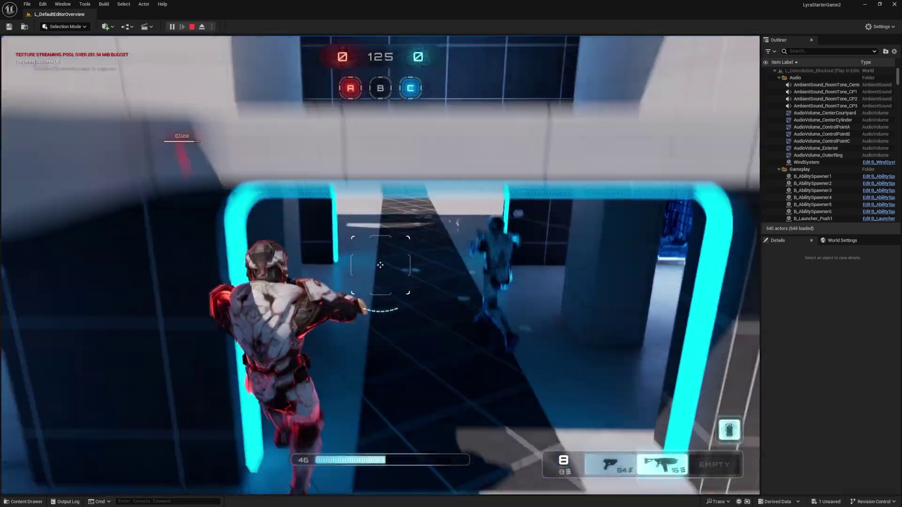
click(380, 265)
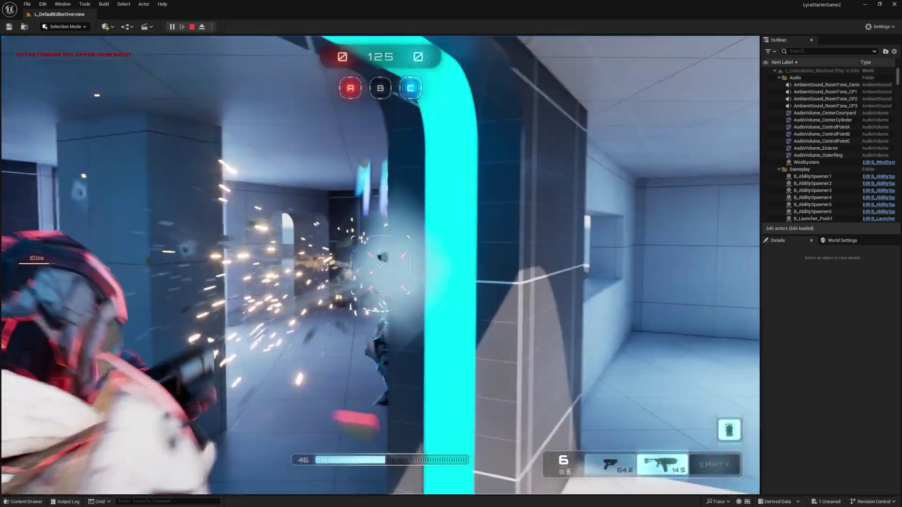
key(w)
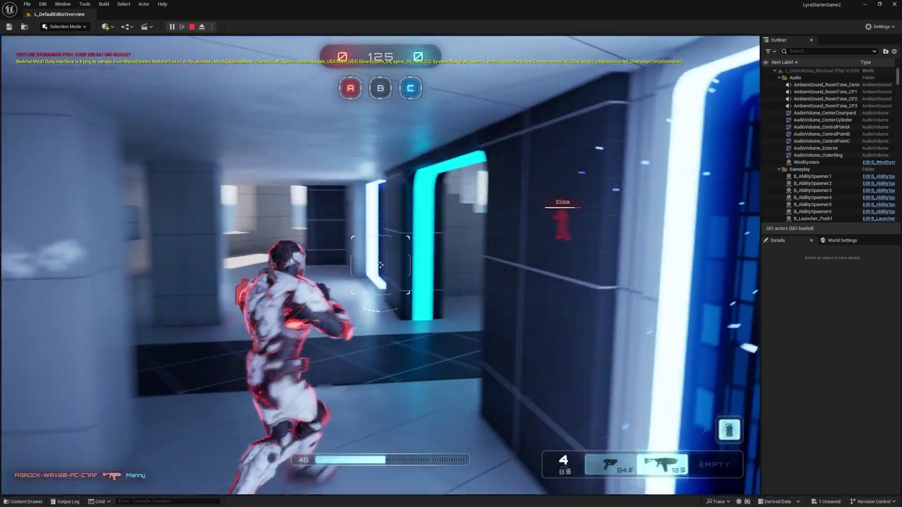
key(w)
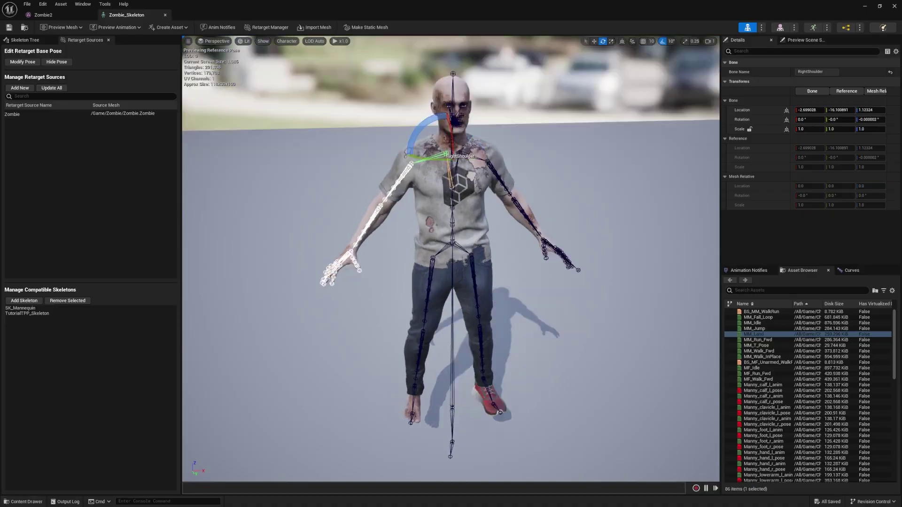
click(456, 135)
drag(458, 142, 589, 183)
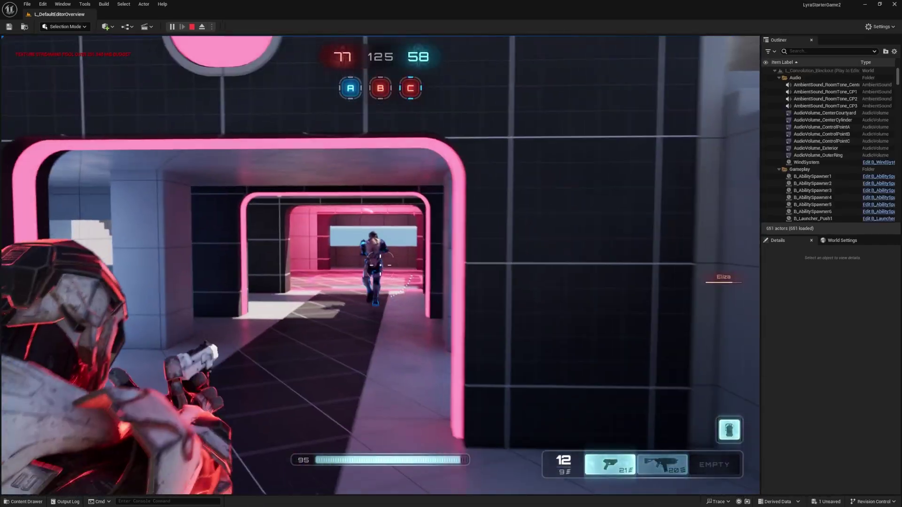
Step: Fight opponents in the ongoing Control match to view the armored character's team-colored edges in combat
key(w)
click(380, 265)
click(380, 265)
click(380, 265)
click(380, 265)
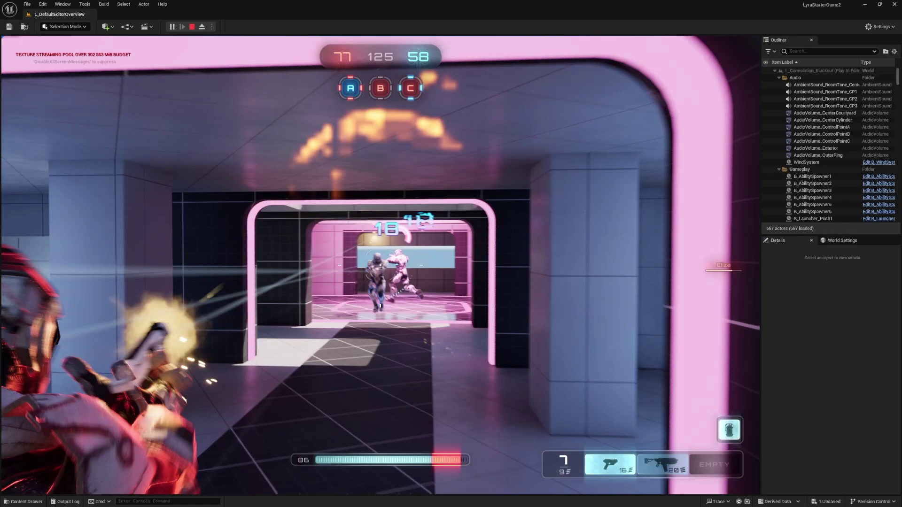
click(380, 265)
click(380, 265)
click(380, 265)
click(380, 265)
key(a)
click(380, 265)
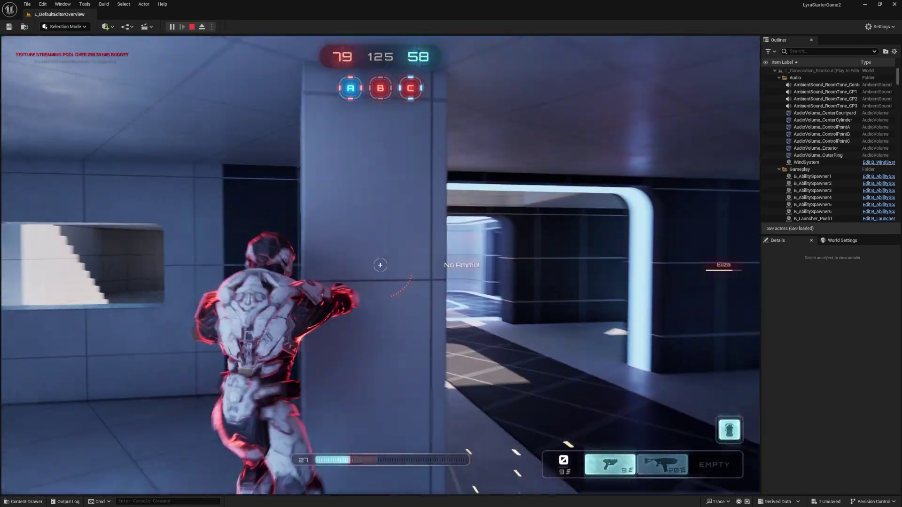